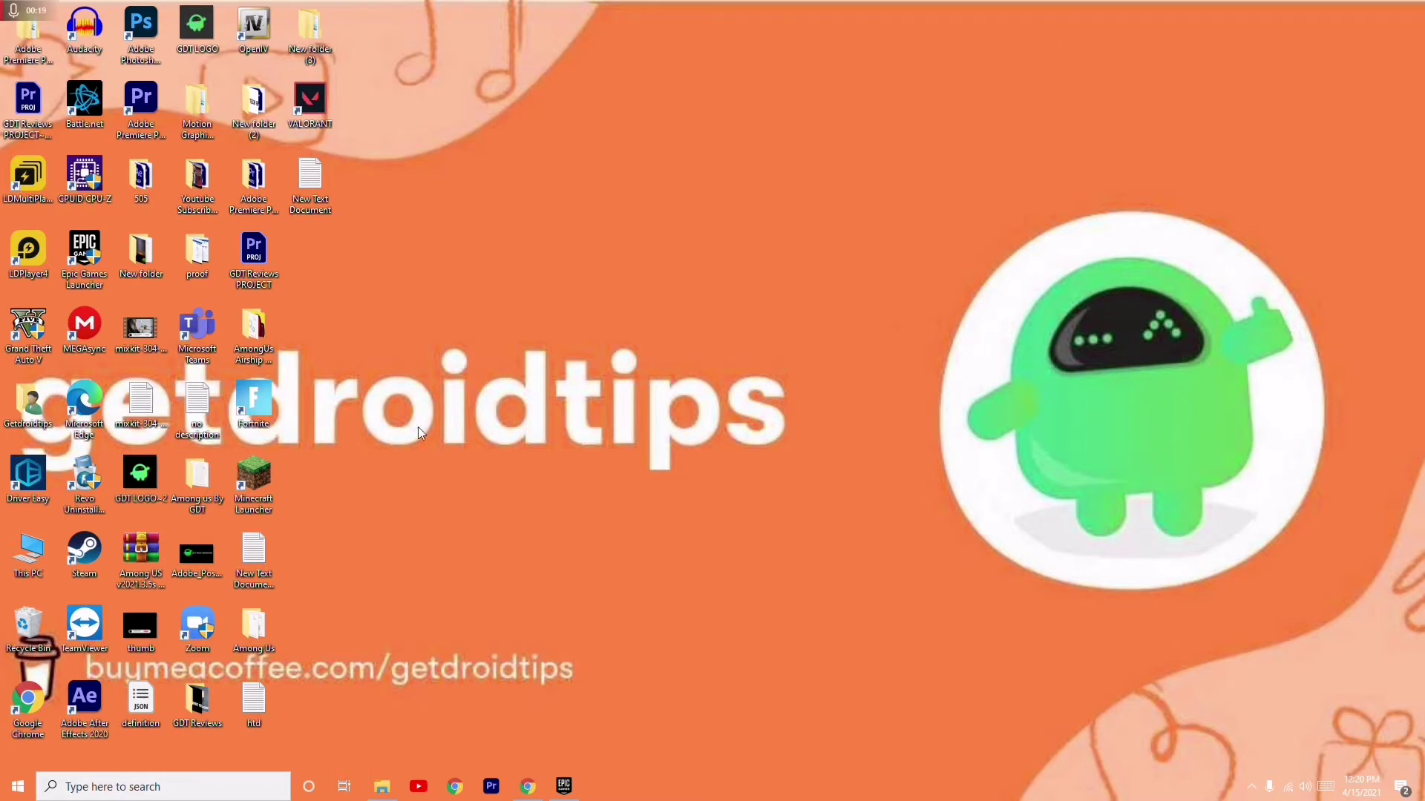
# Open Windows Settings from Start and go to Update & Security to see the pending updates.
pyautogui.click(18, 788)
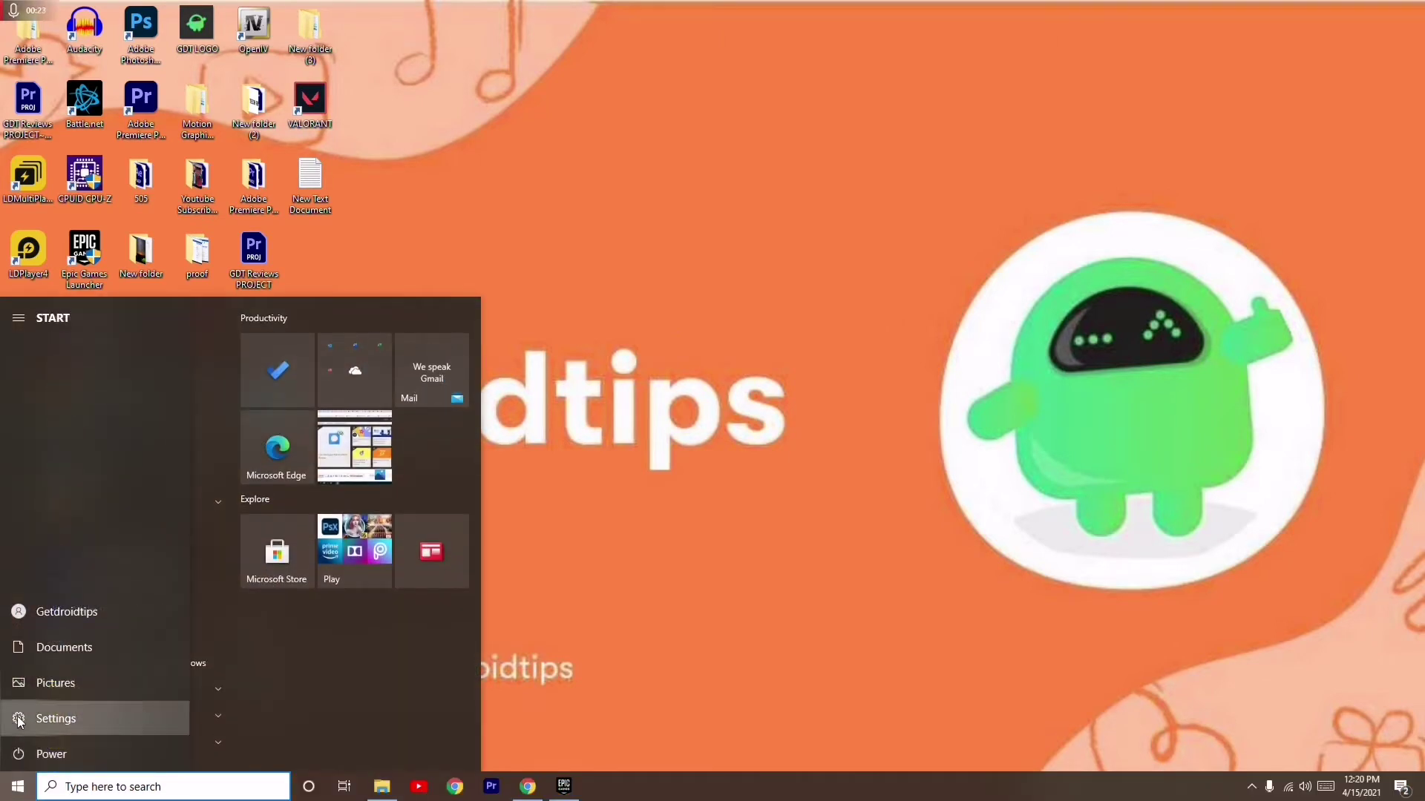
pyautogui.click(18, 718)
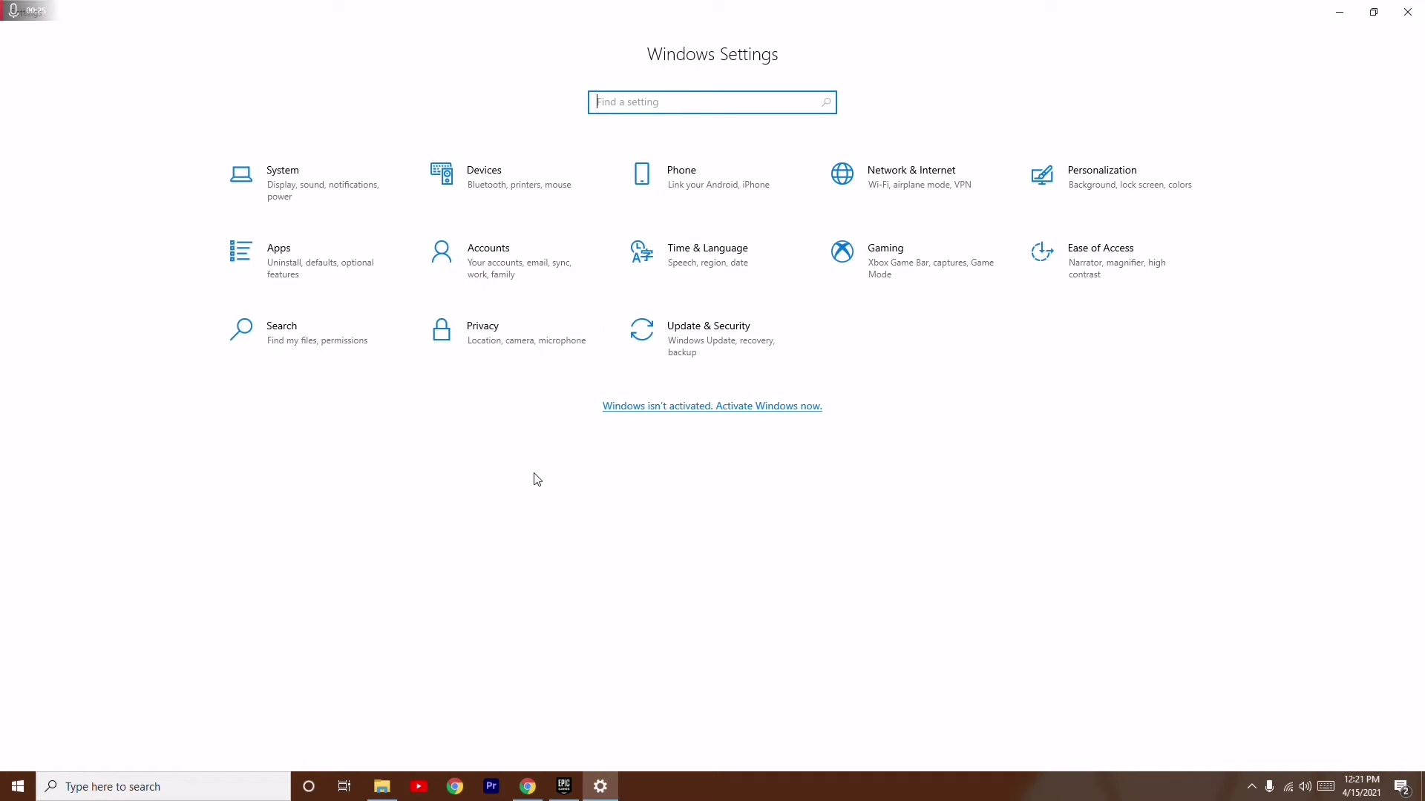
pyautogui.click(690, 349)
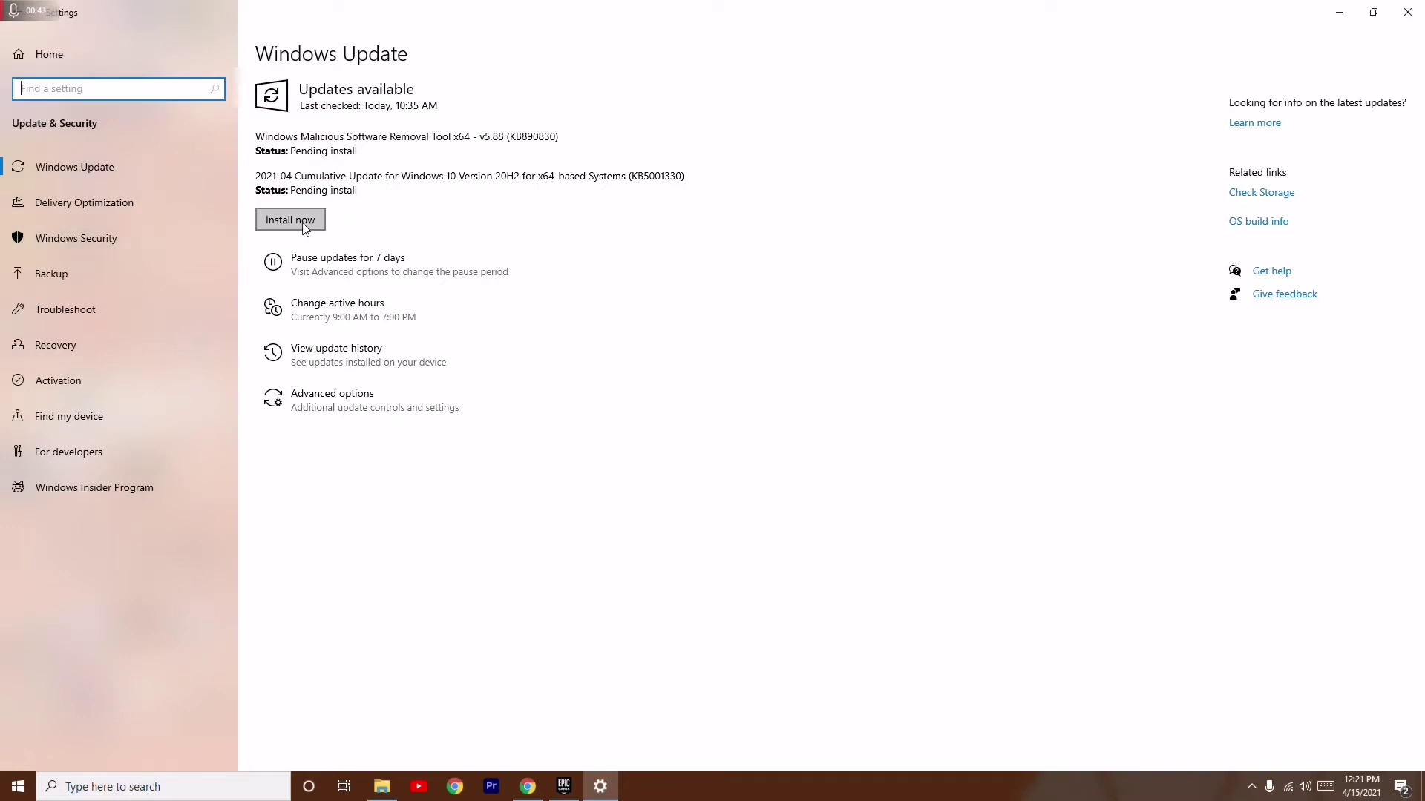
# Turn the Public network Defender Firewall off and back on, approving both UAC prompts, then minimize Security.
pyautogui.click(72, 241)
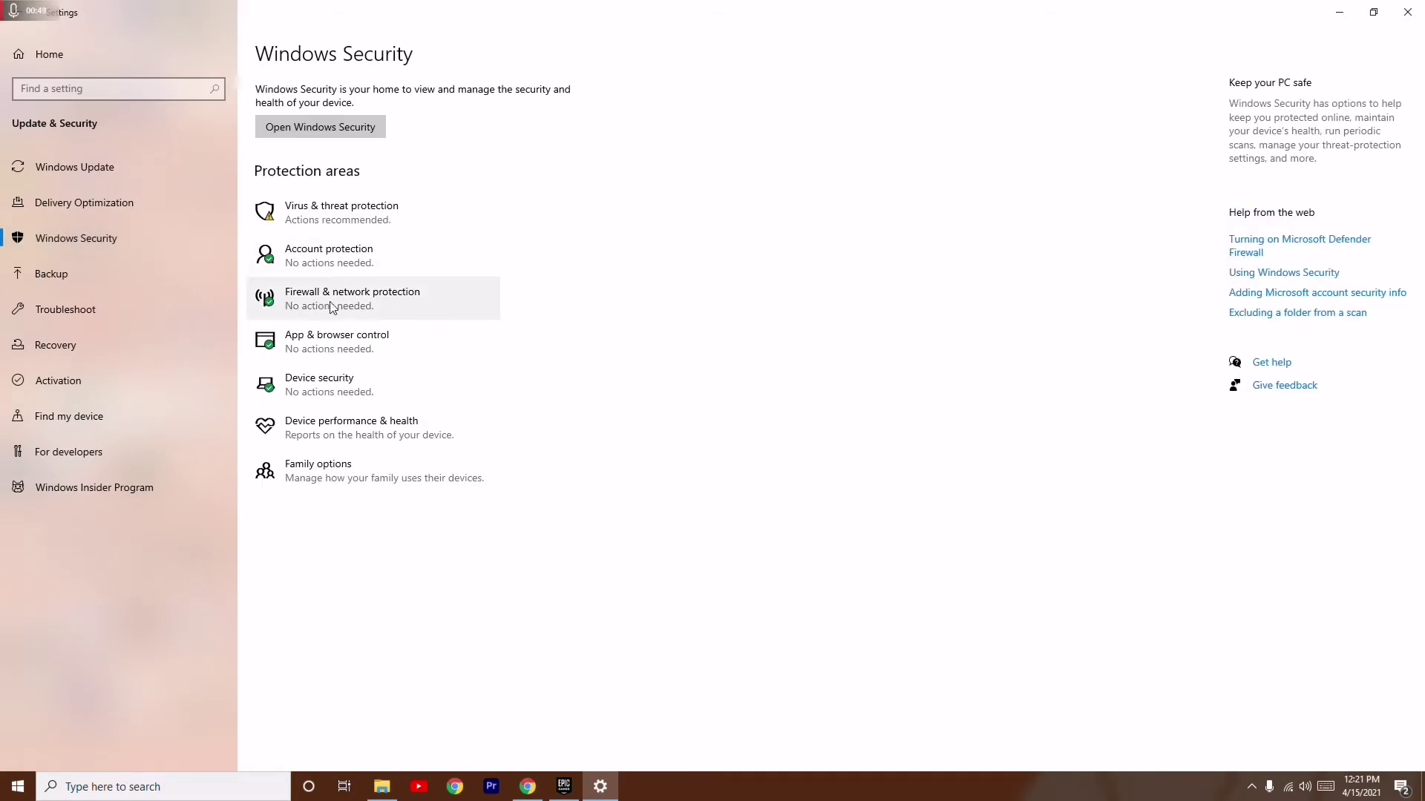
pyautogui.click(377, 304)
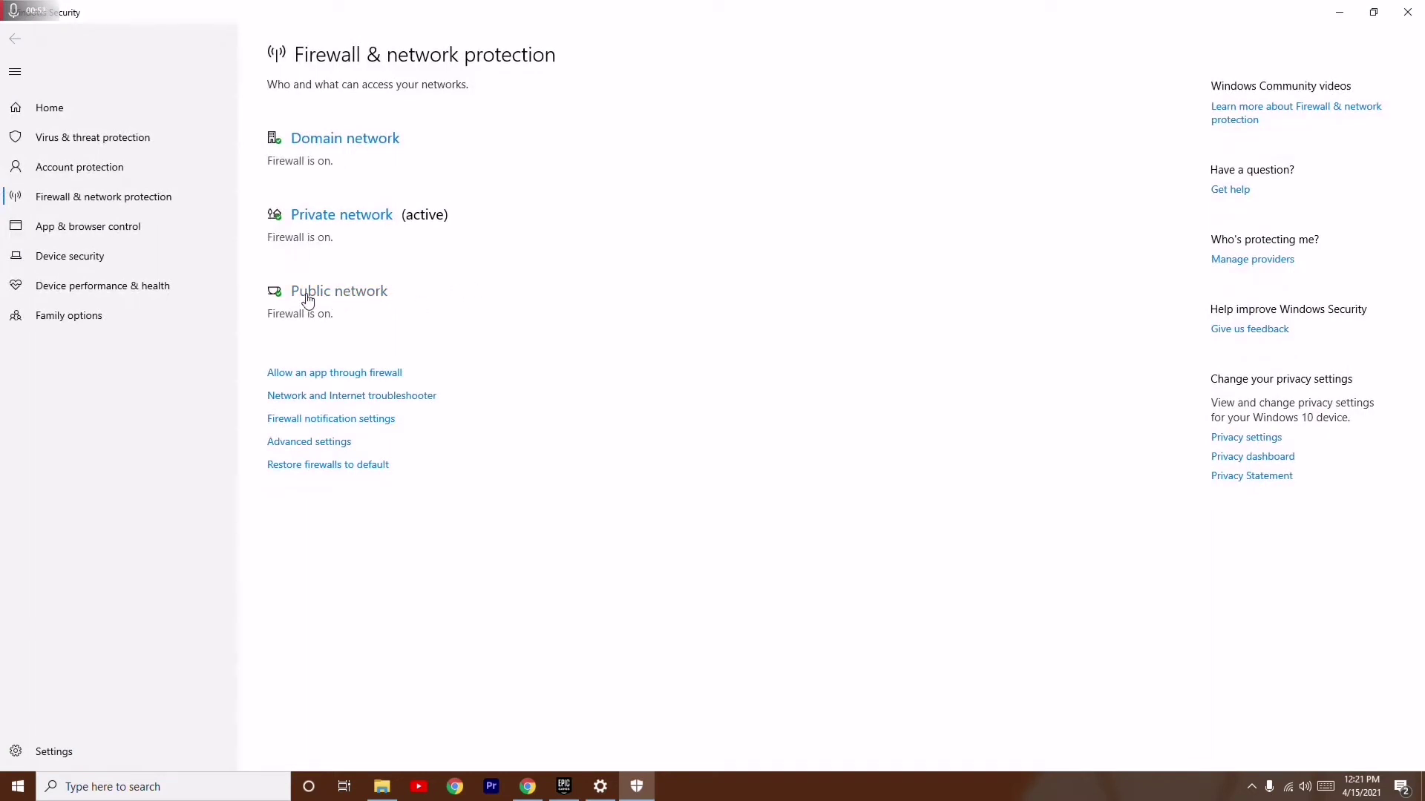
pyautogui.click(344, 297)
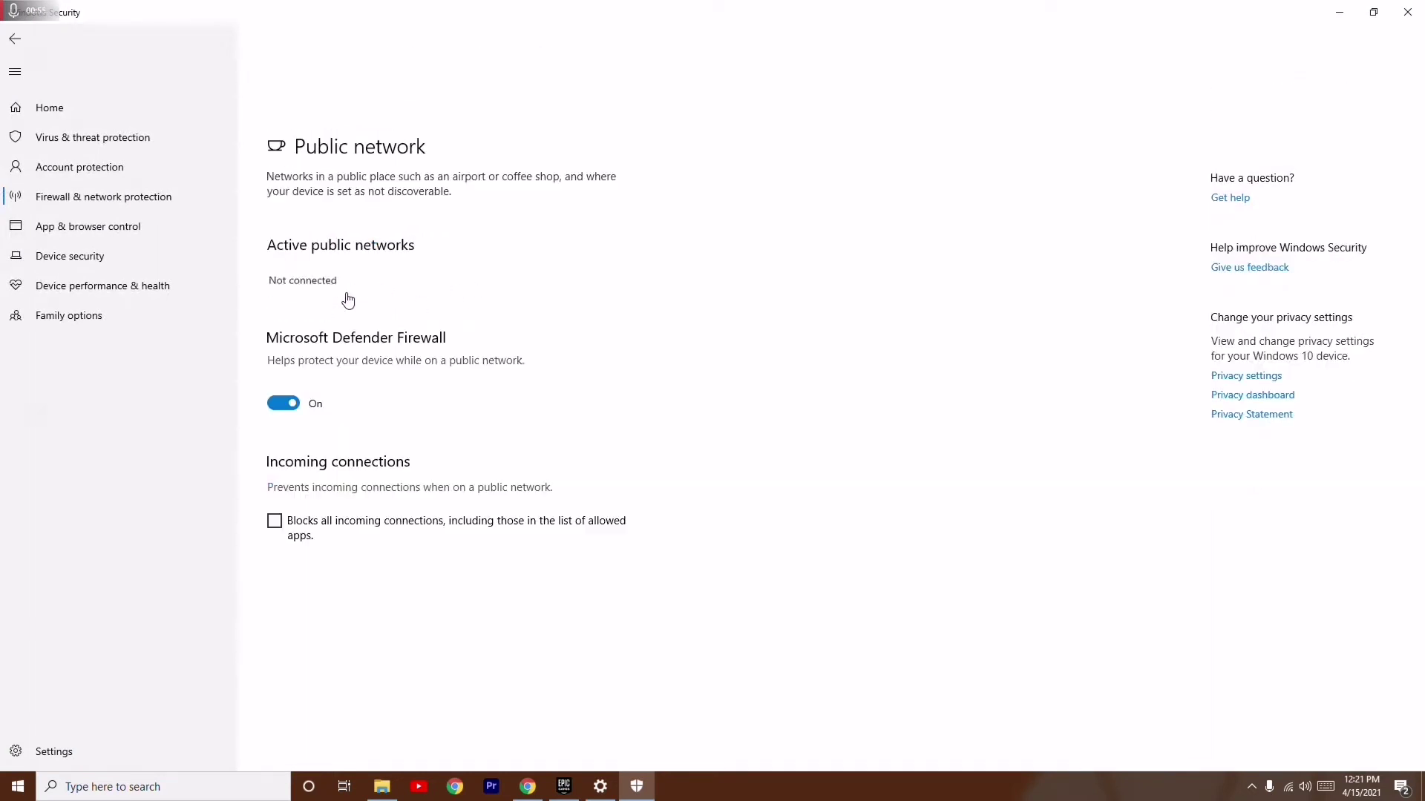
pyautogui.click(284, 312)
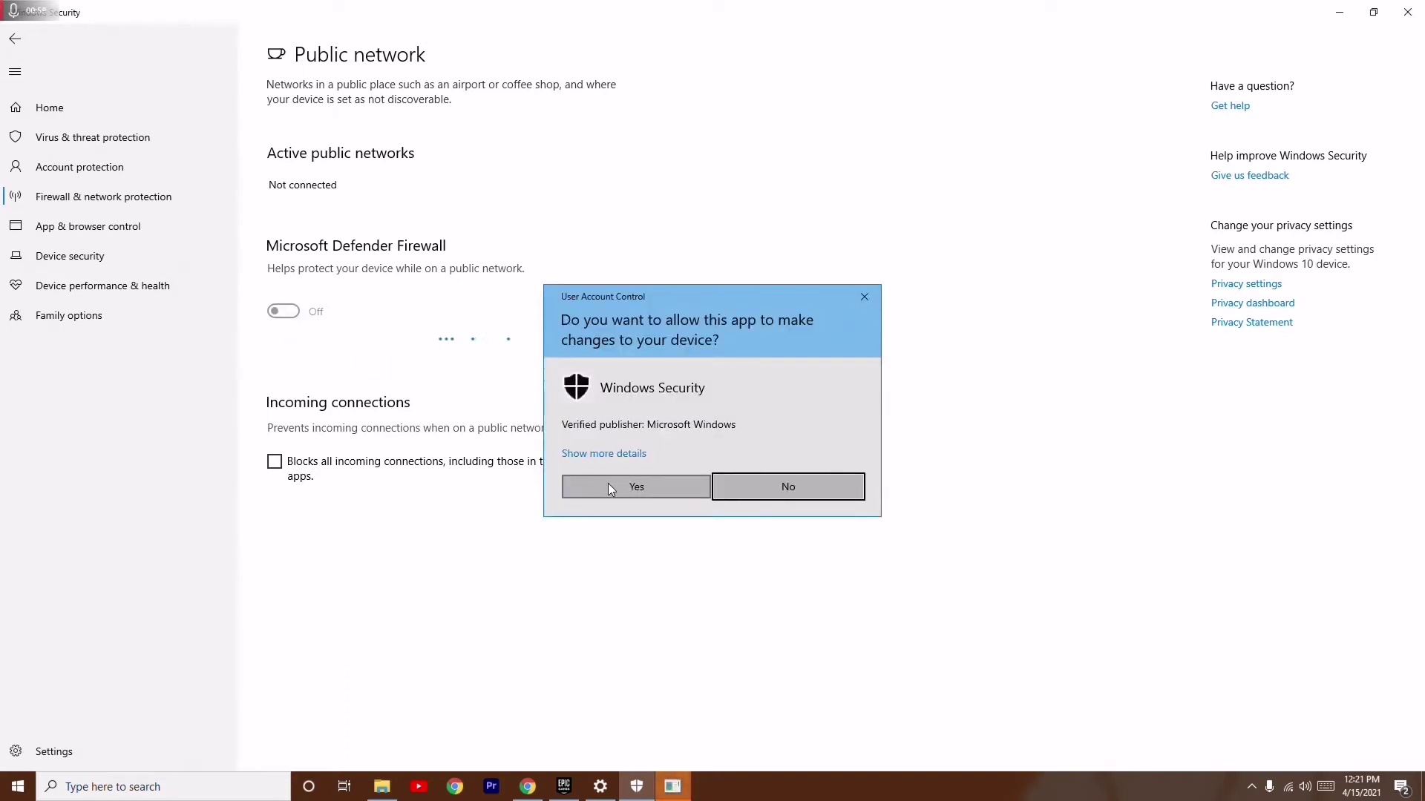
pyautogui.click(641, 497)
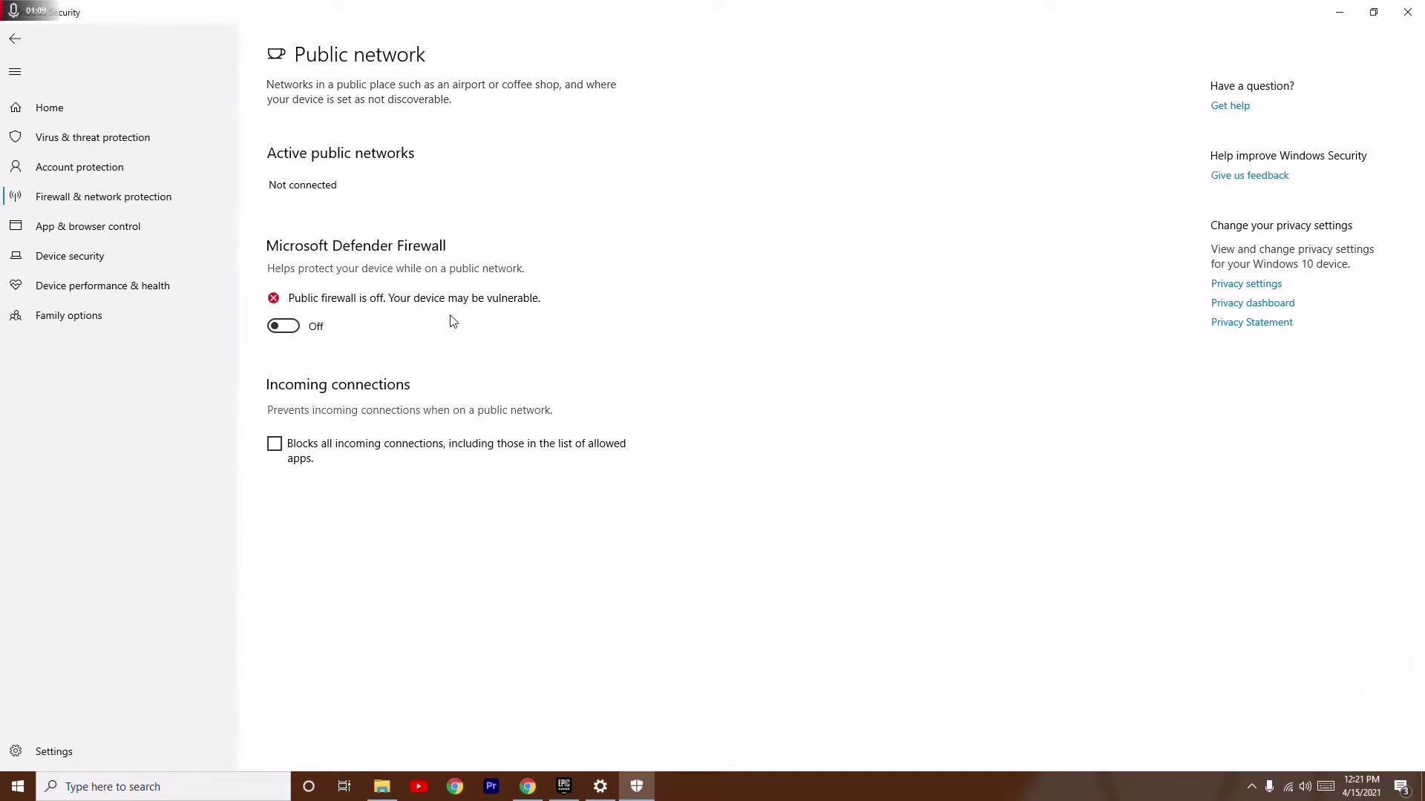
pyautogui.click(288, 328)
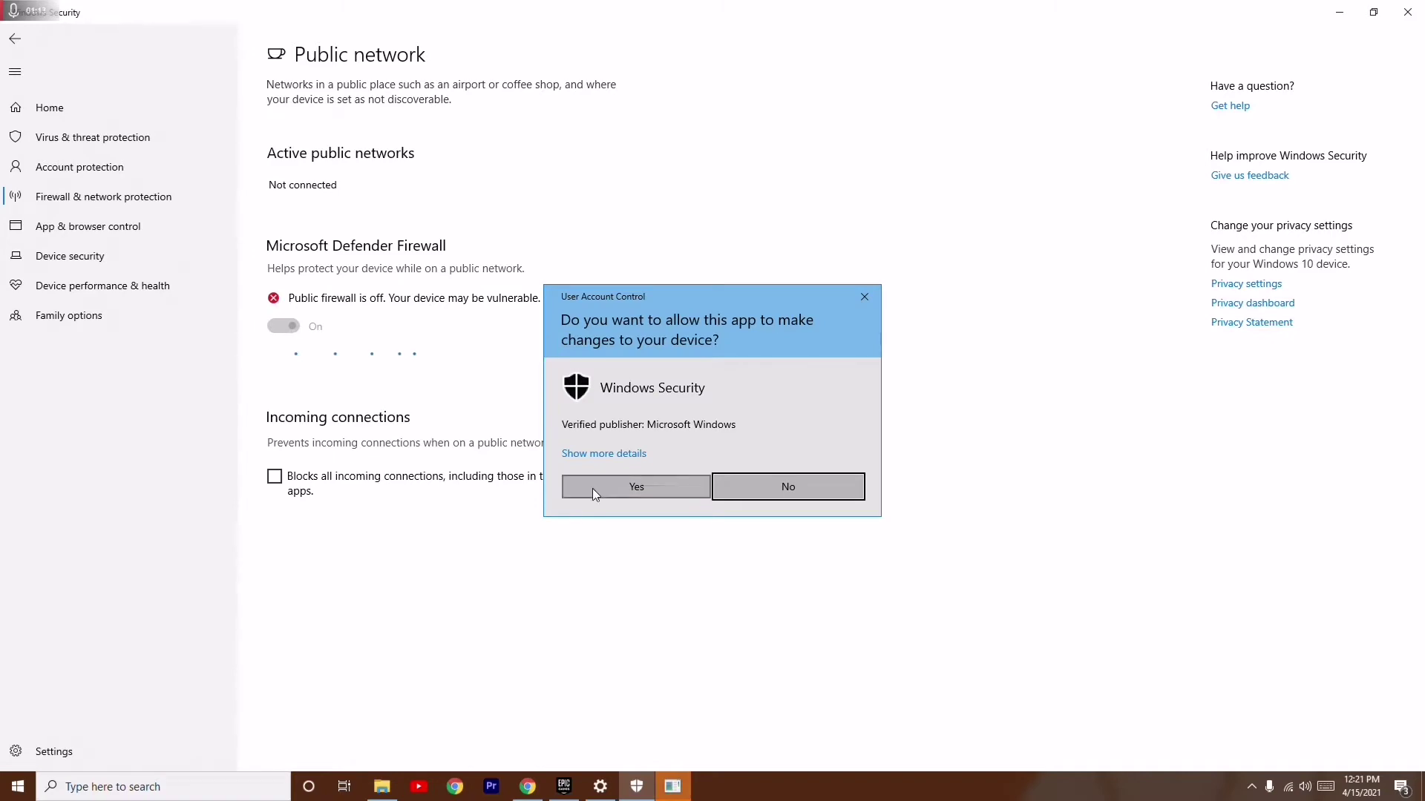
pyautogui.click(592, 488)
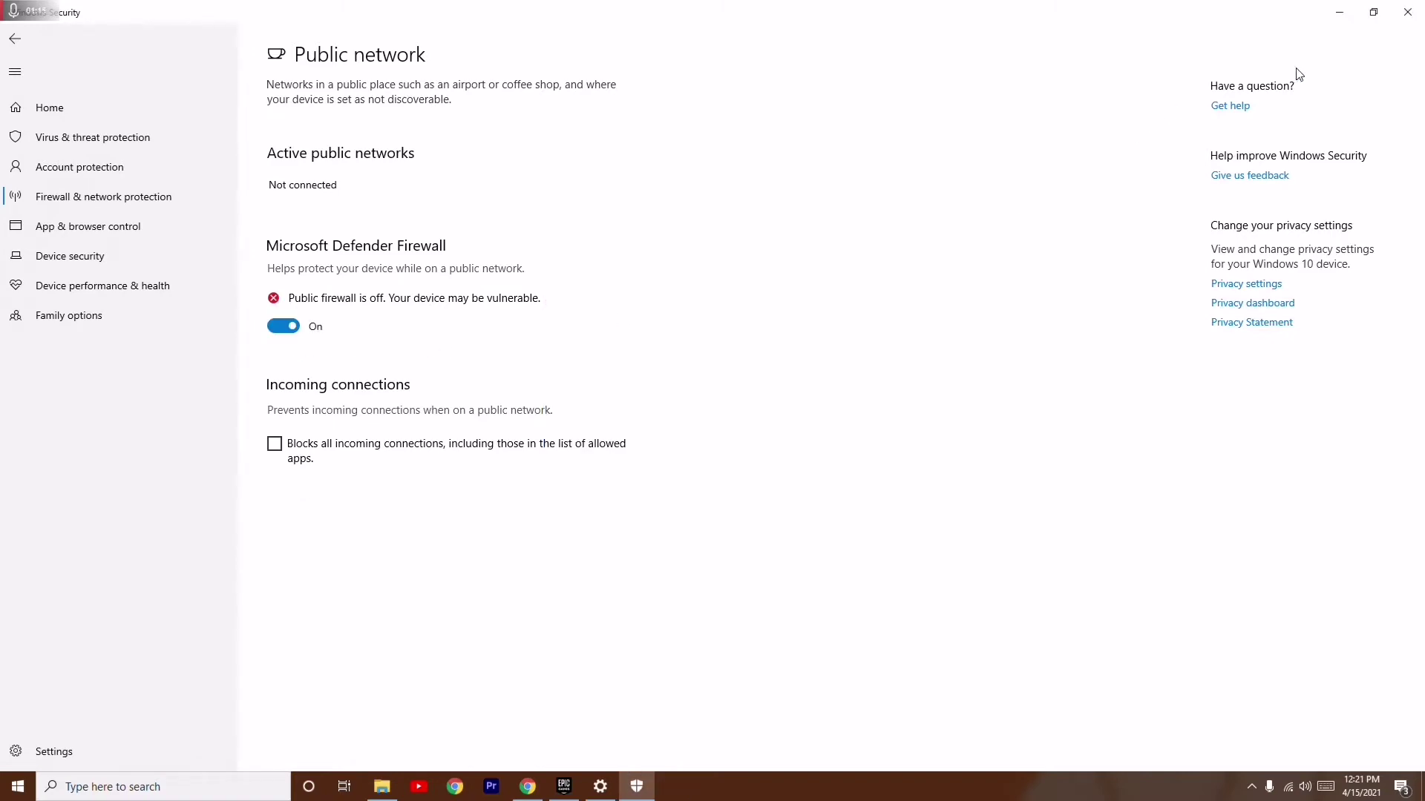
pyautogui.click(1339, 12)
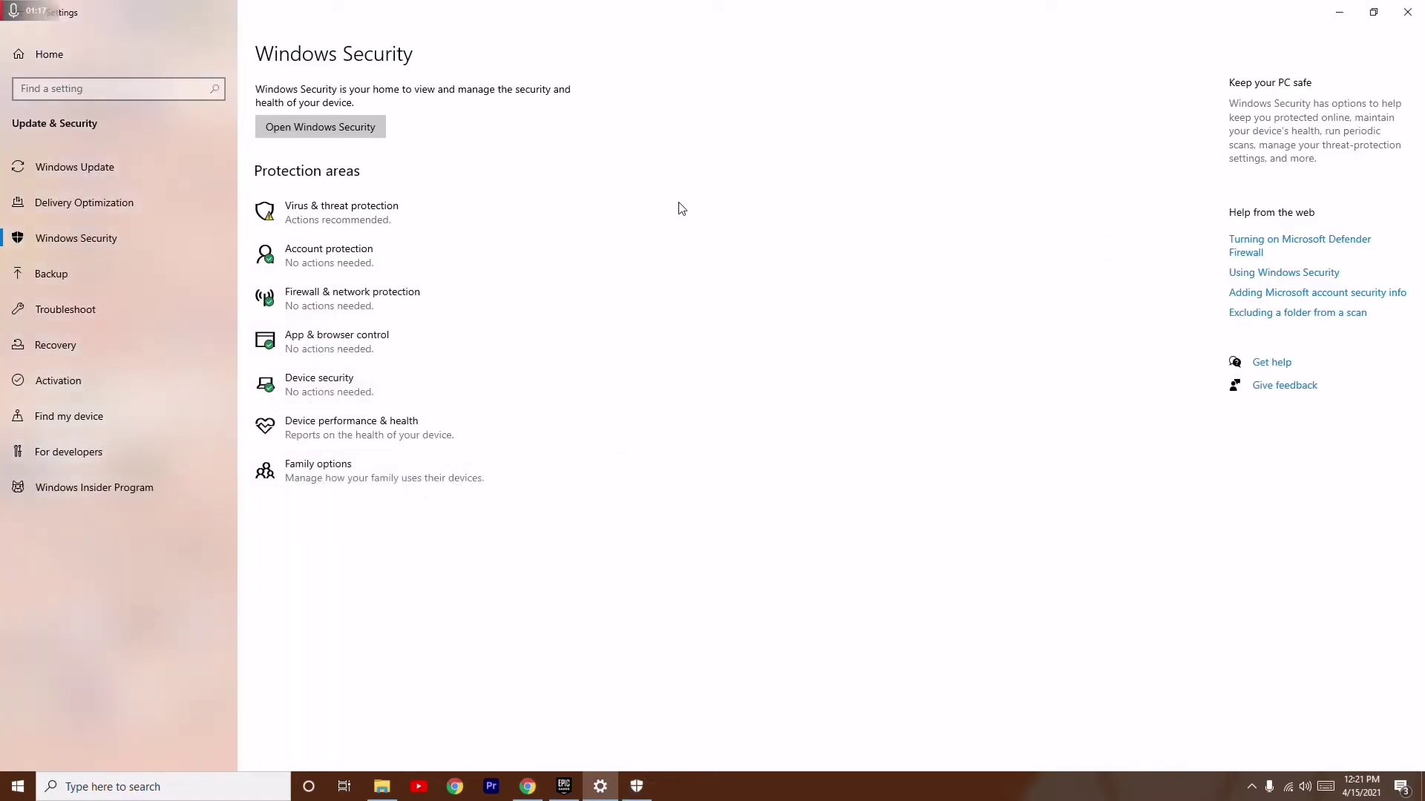
# Close Settings, refresh the desktop, and search Windows for %APPDATA%.
pyautogui.click(1408, 12)
pyautogui.rightClick(475, 196)
pyautogui.click(514, 252)
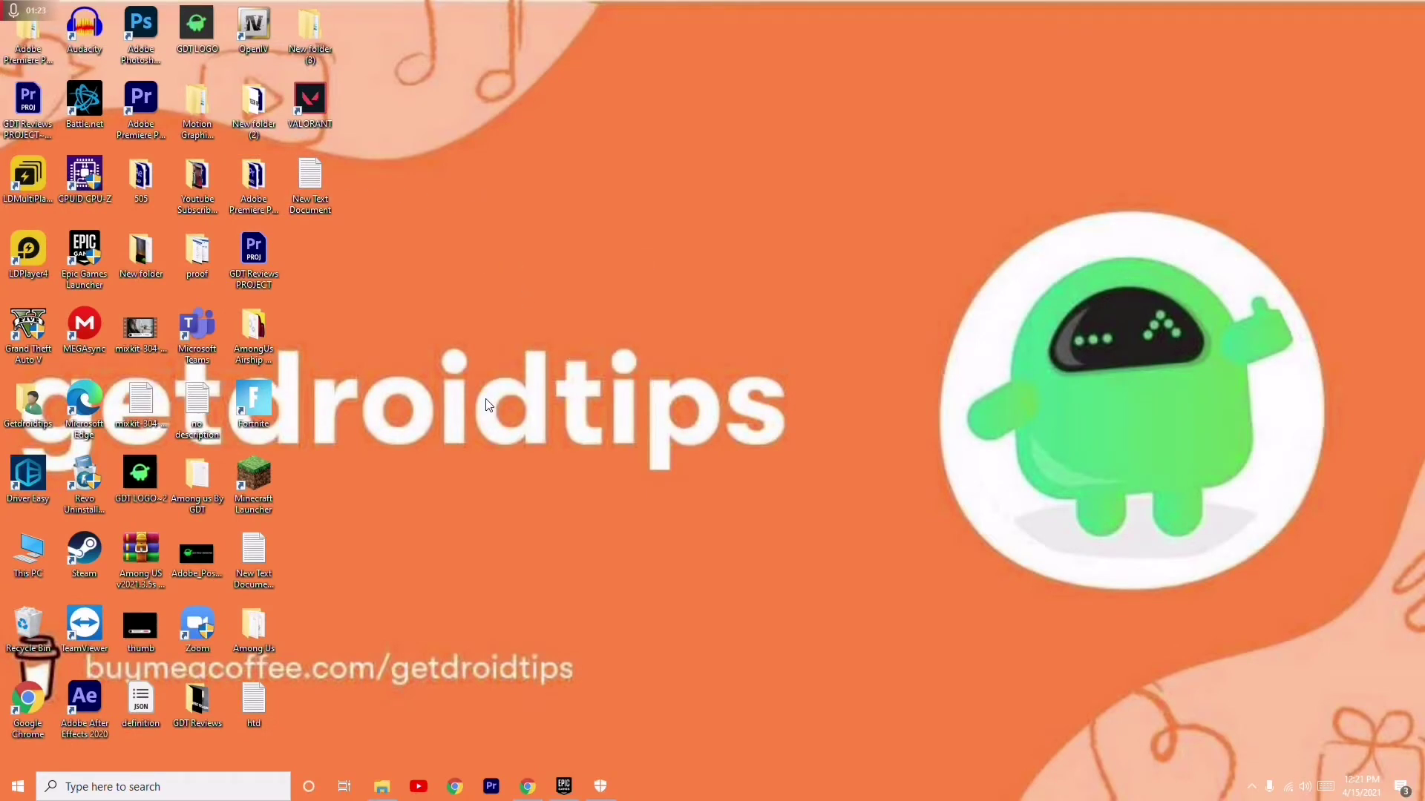
pyautogui.click(130, 791)
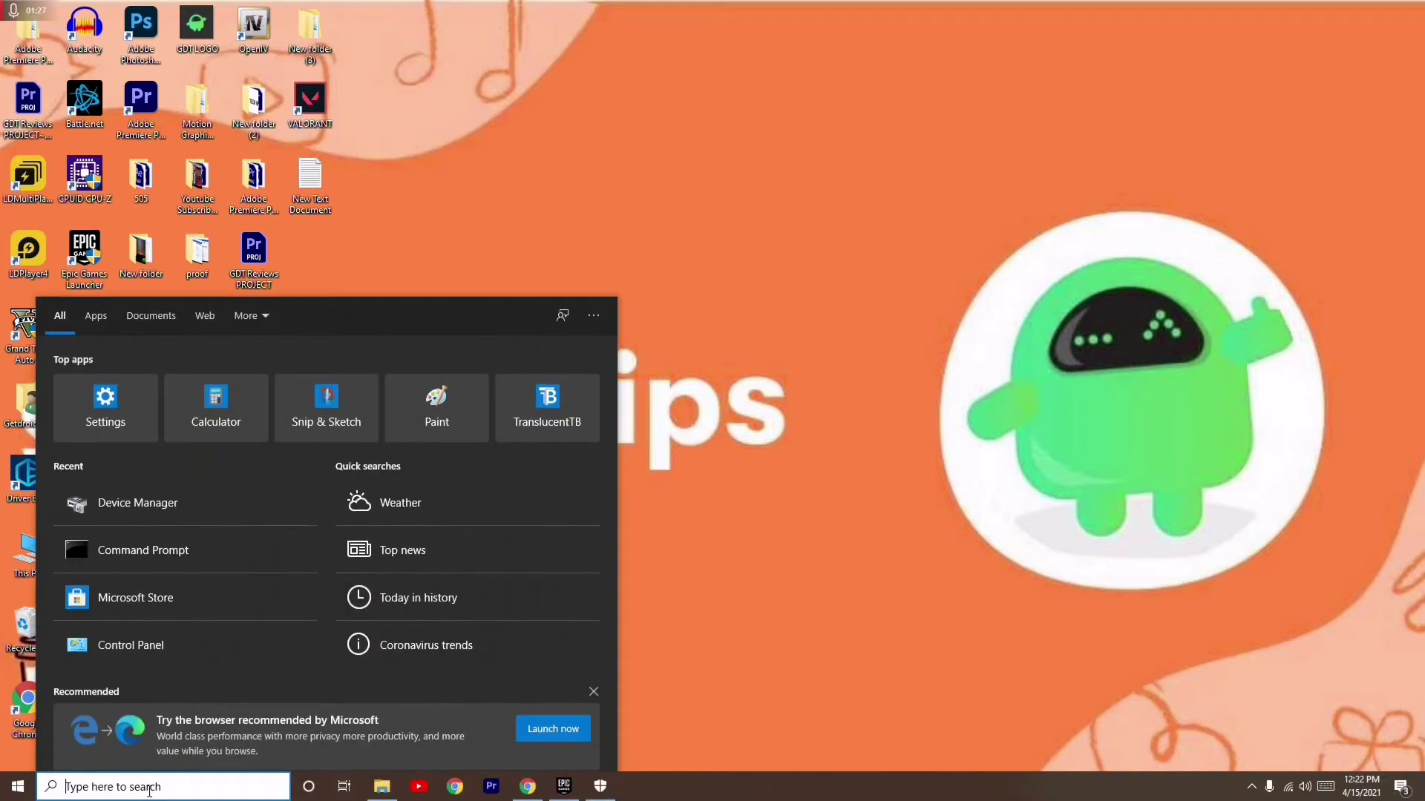
pyautogui.write('%')
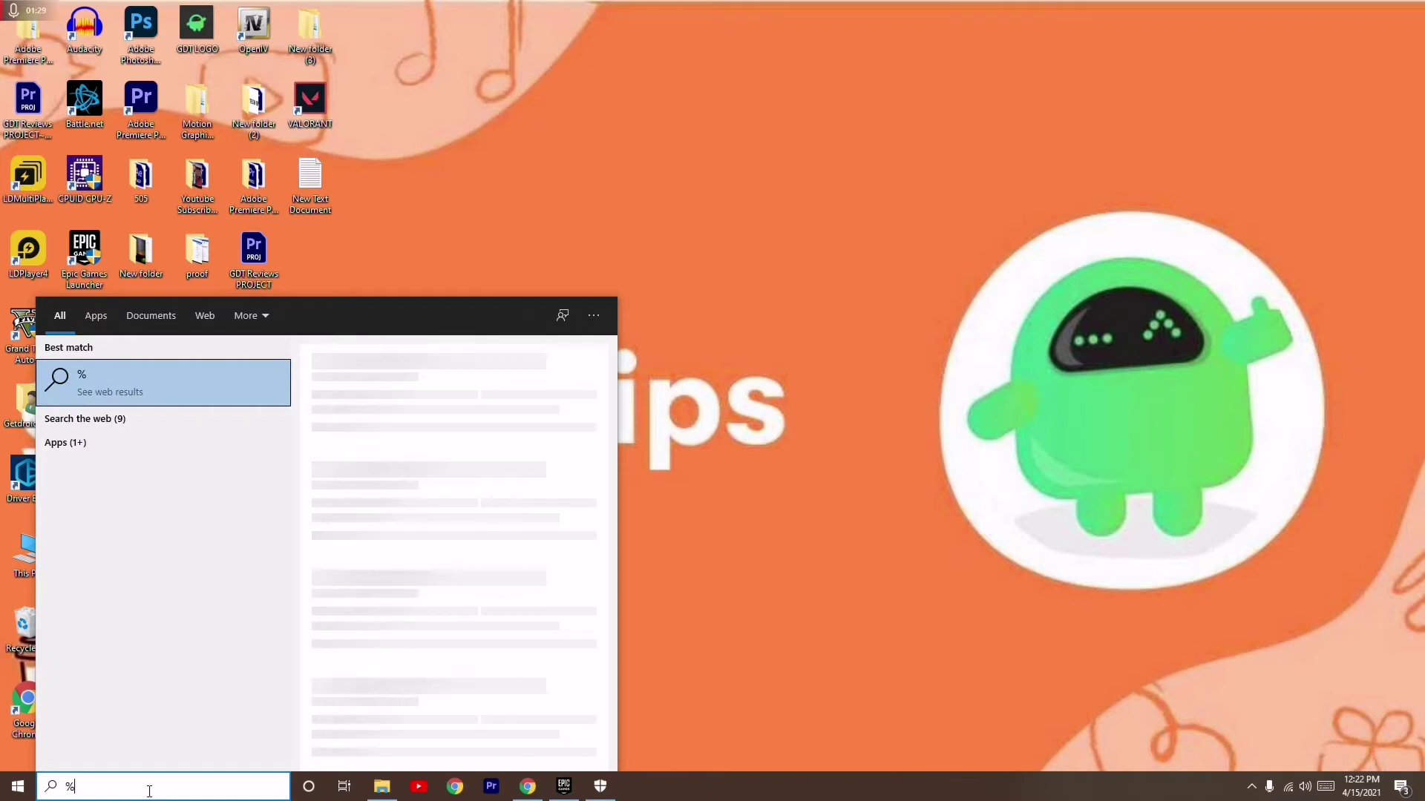
pyautogui.write('APPD')
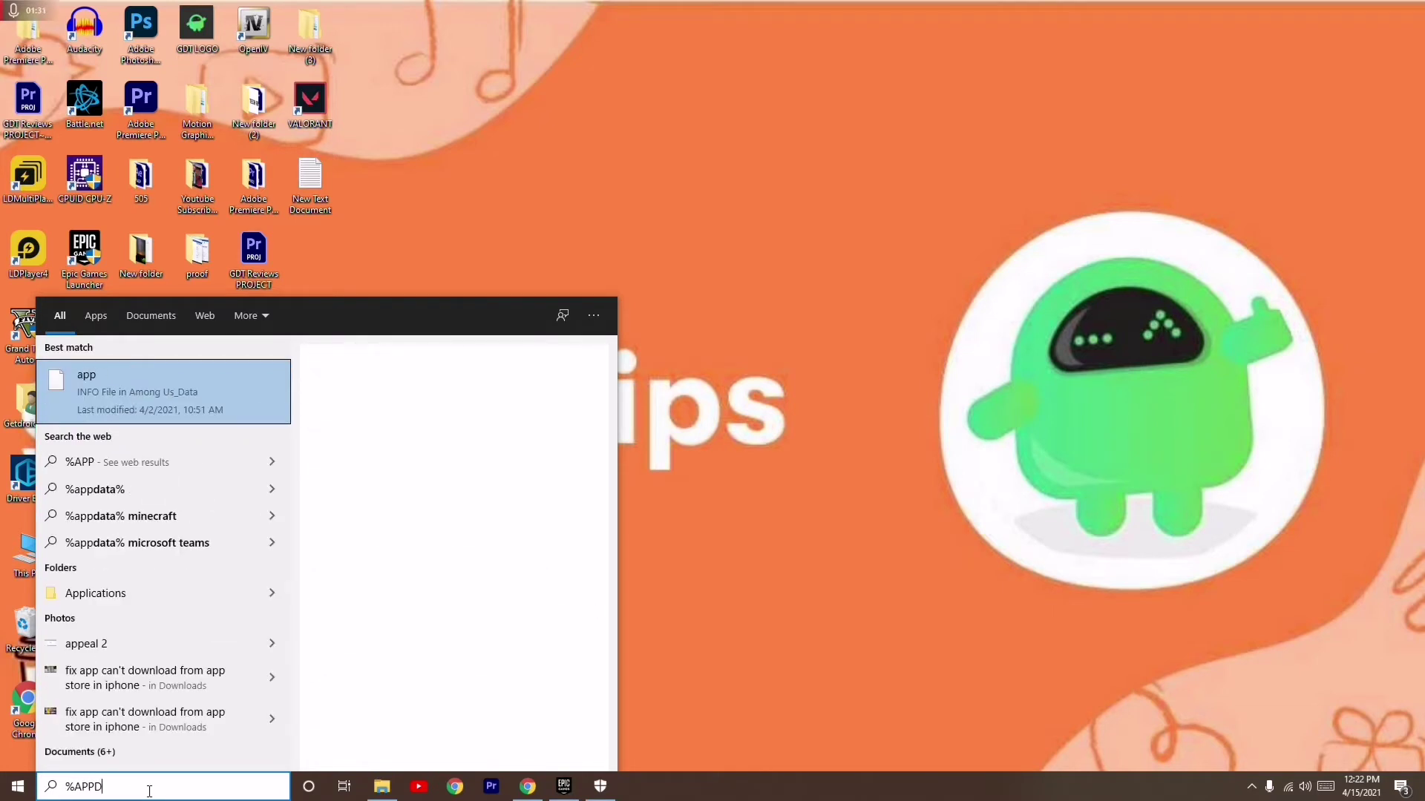
pyautogui.write('ATA%')
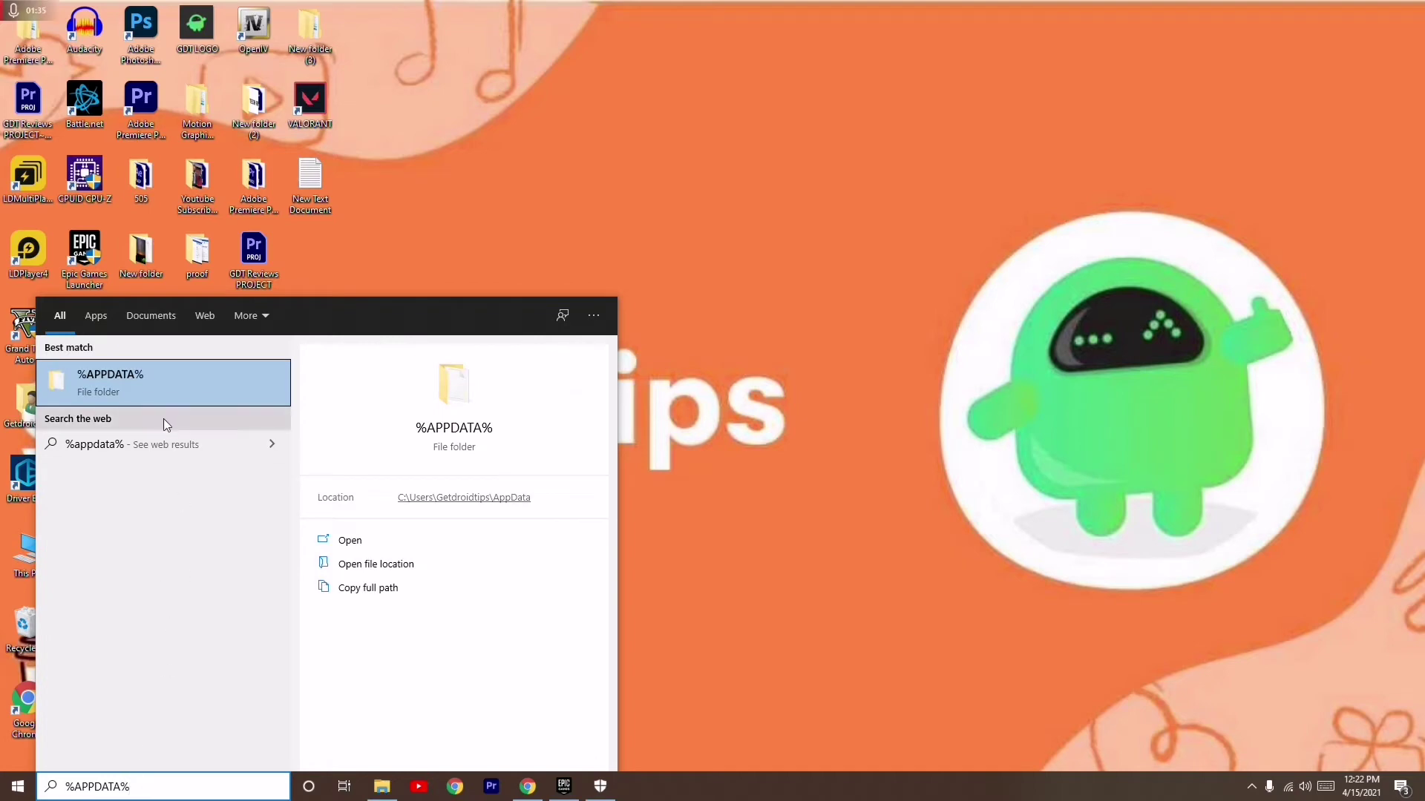
# Browse from AppData to Local\EpicGamesLauncher\Saved\Config\Windows in File Explorer.
pyautogui.click(168, 389)
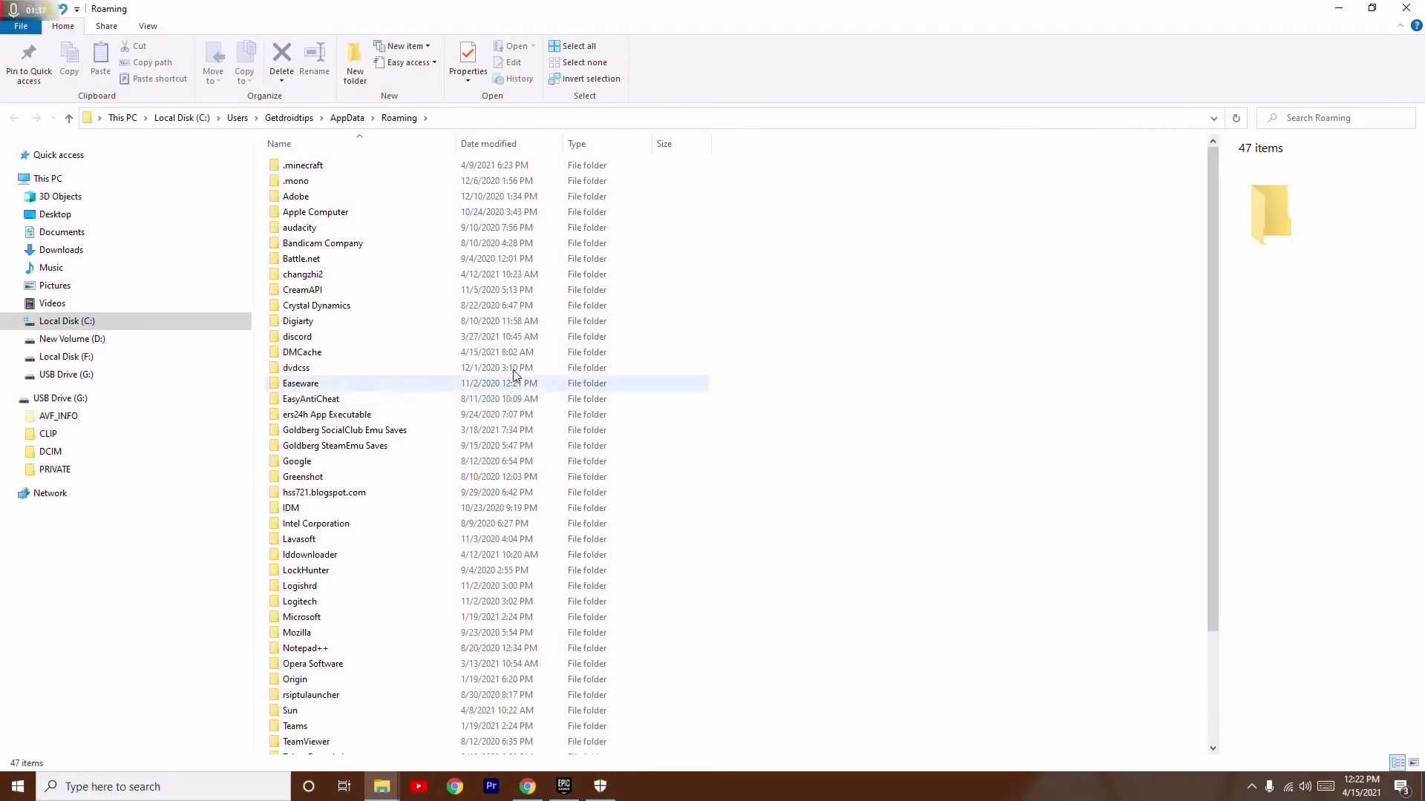
pyautogui.click(348, 118)
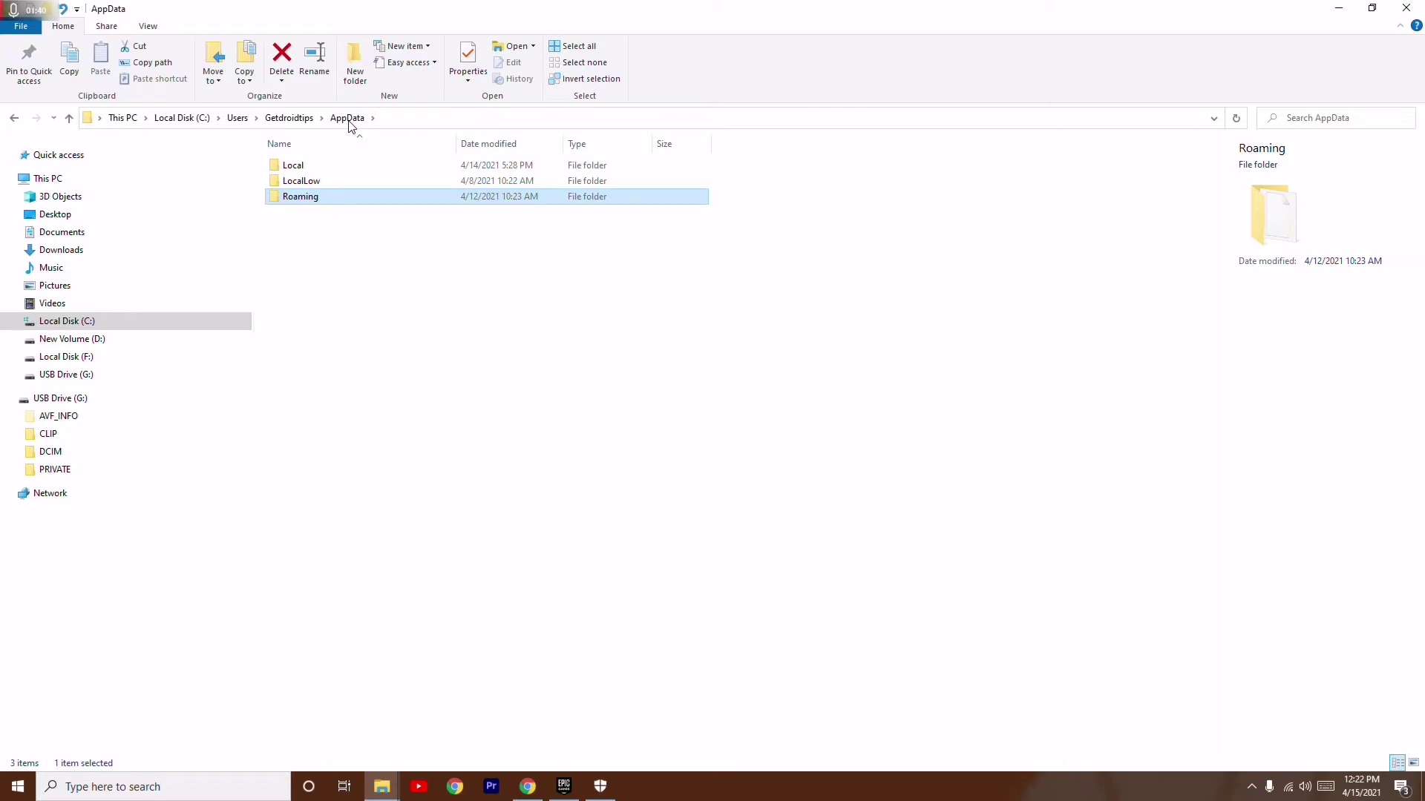
pyautogui.click(313, 167)
pyautogui.doubleClick(312, 167)
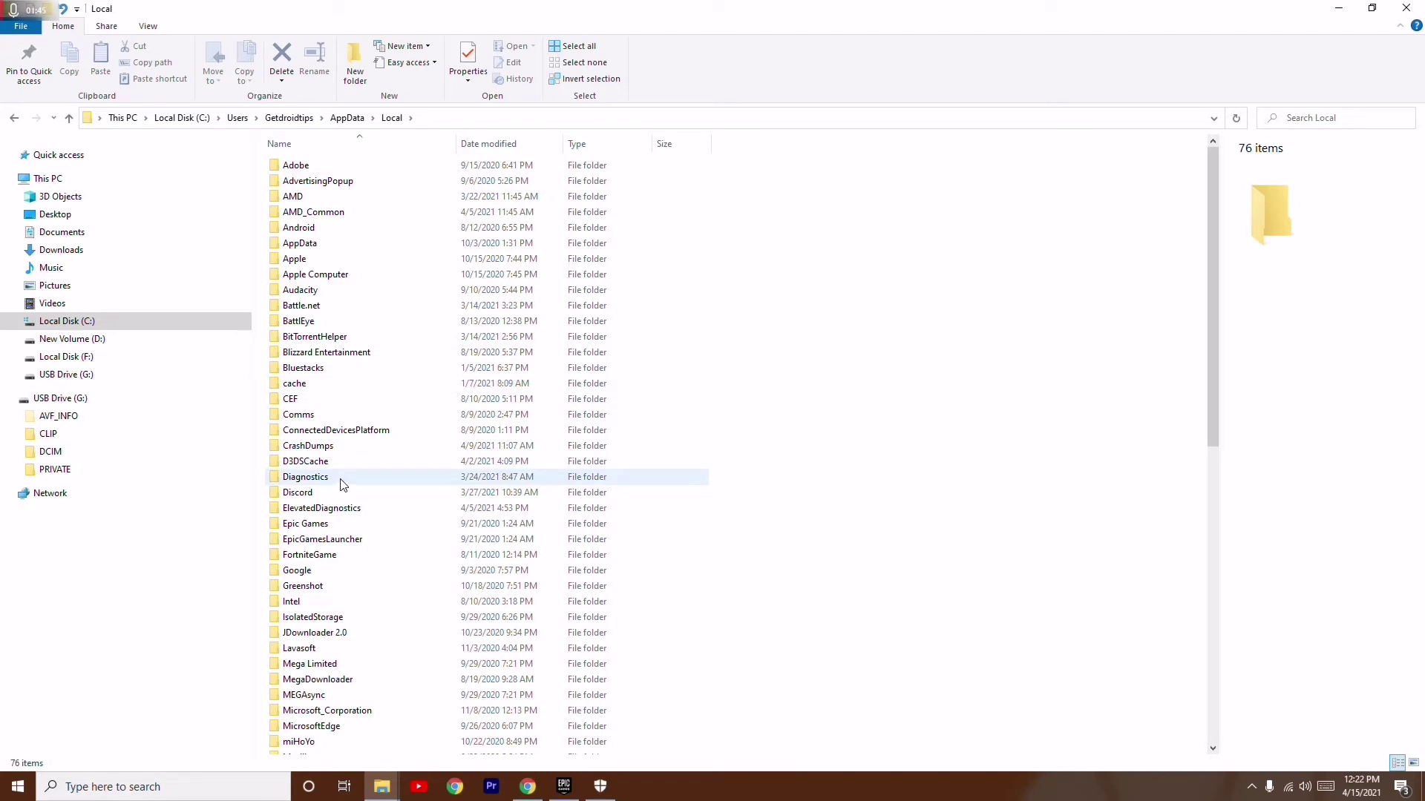
pyautogui.doubleClick(362, 541)
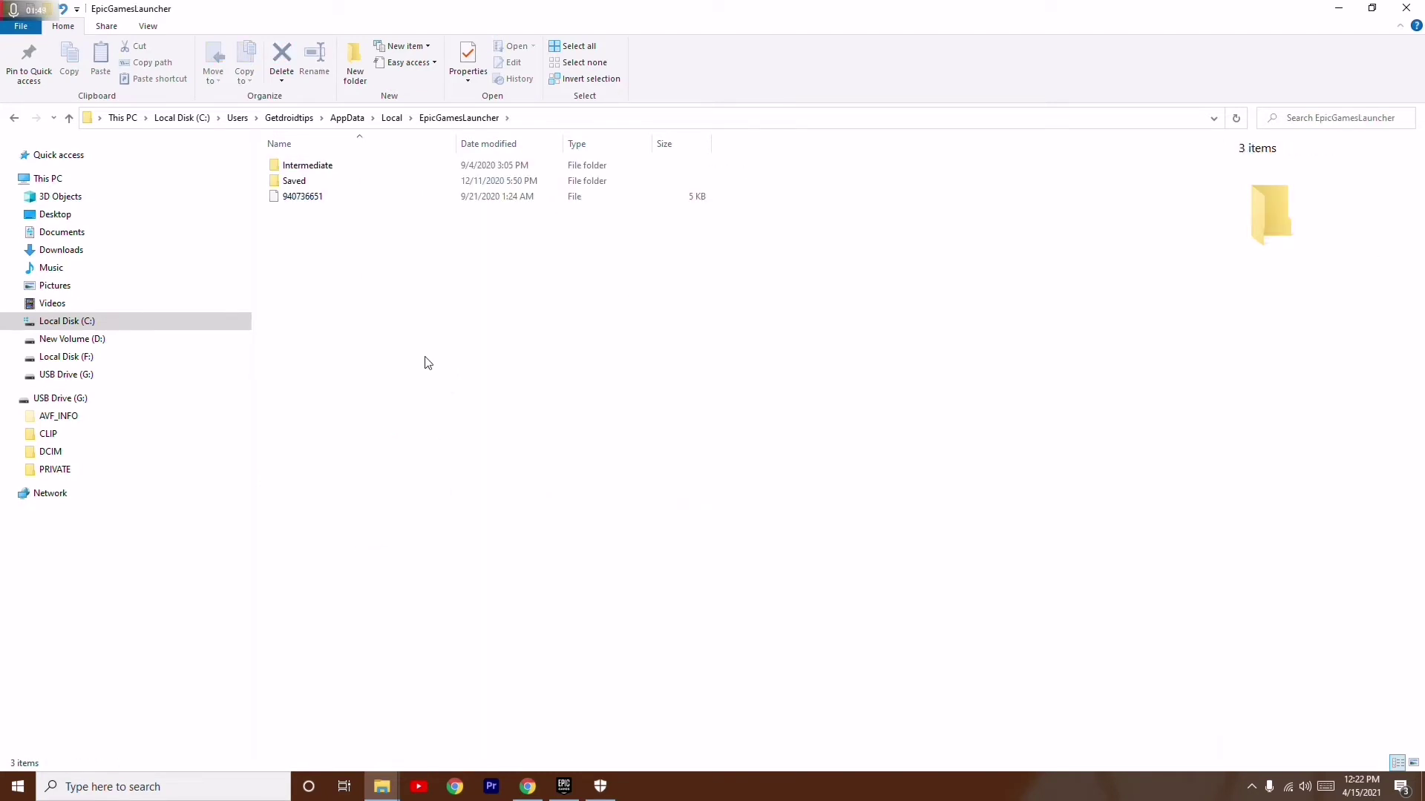
pyautogui.doubleClick(308, 183)
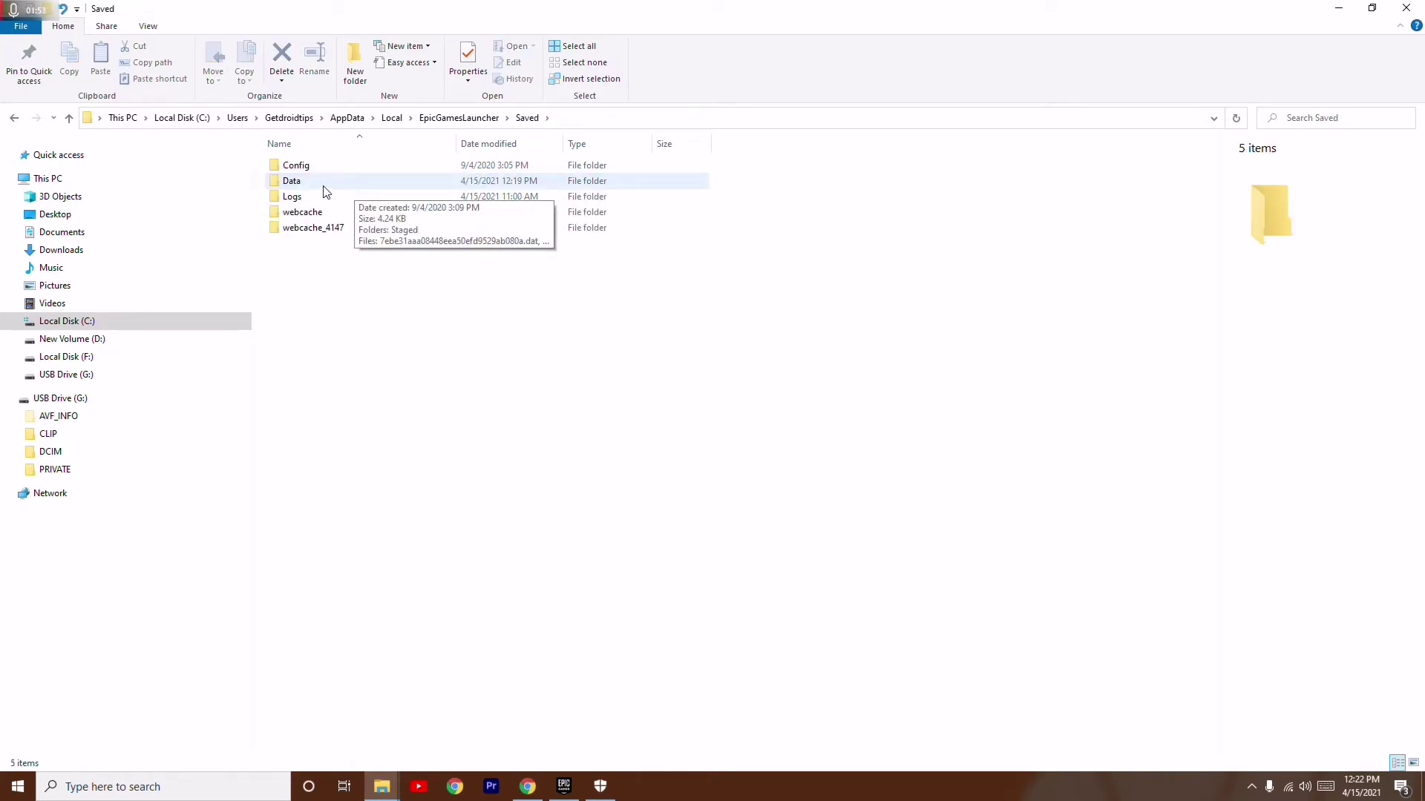
pyautogui.doubleClick(311, 168)
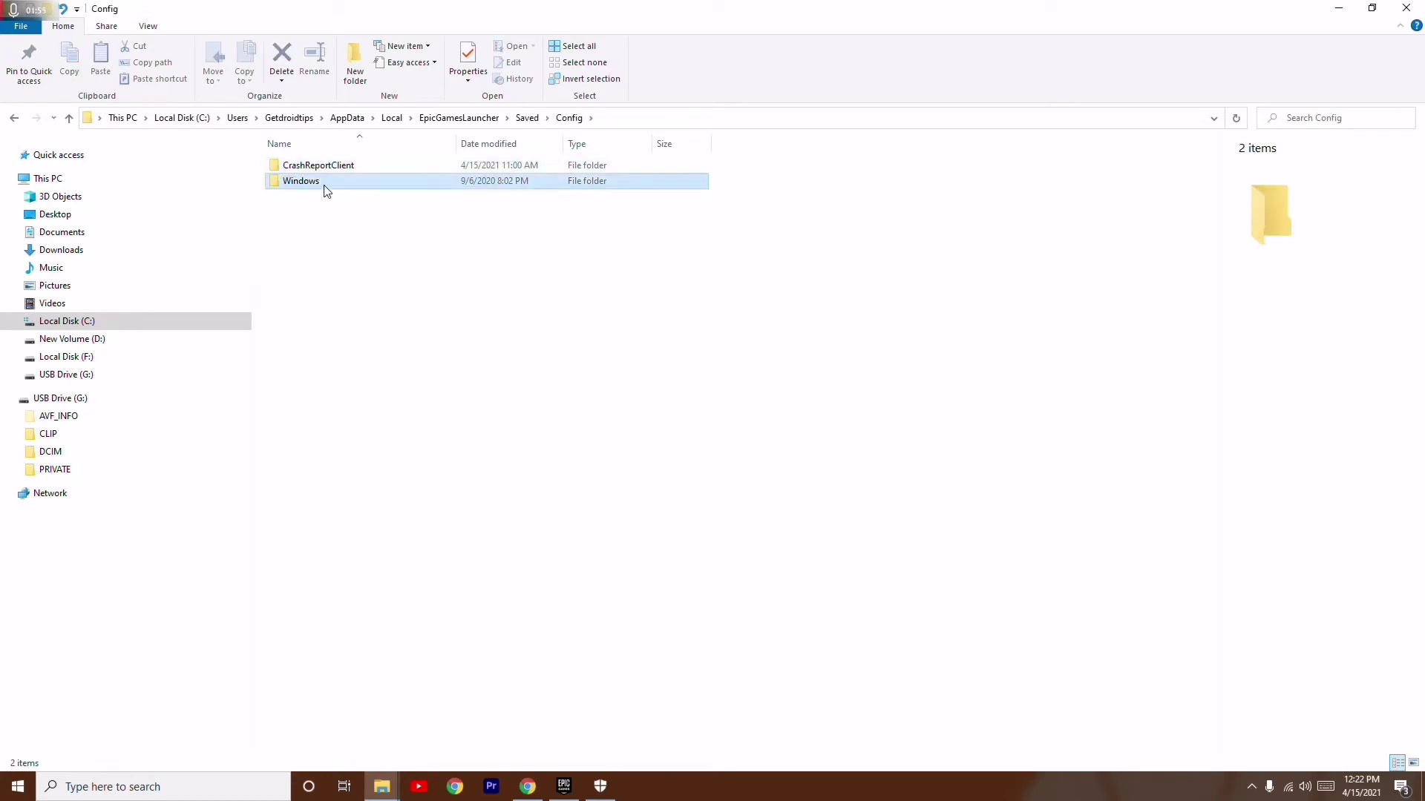
pyautogui.doubleClick(325, 185)
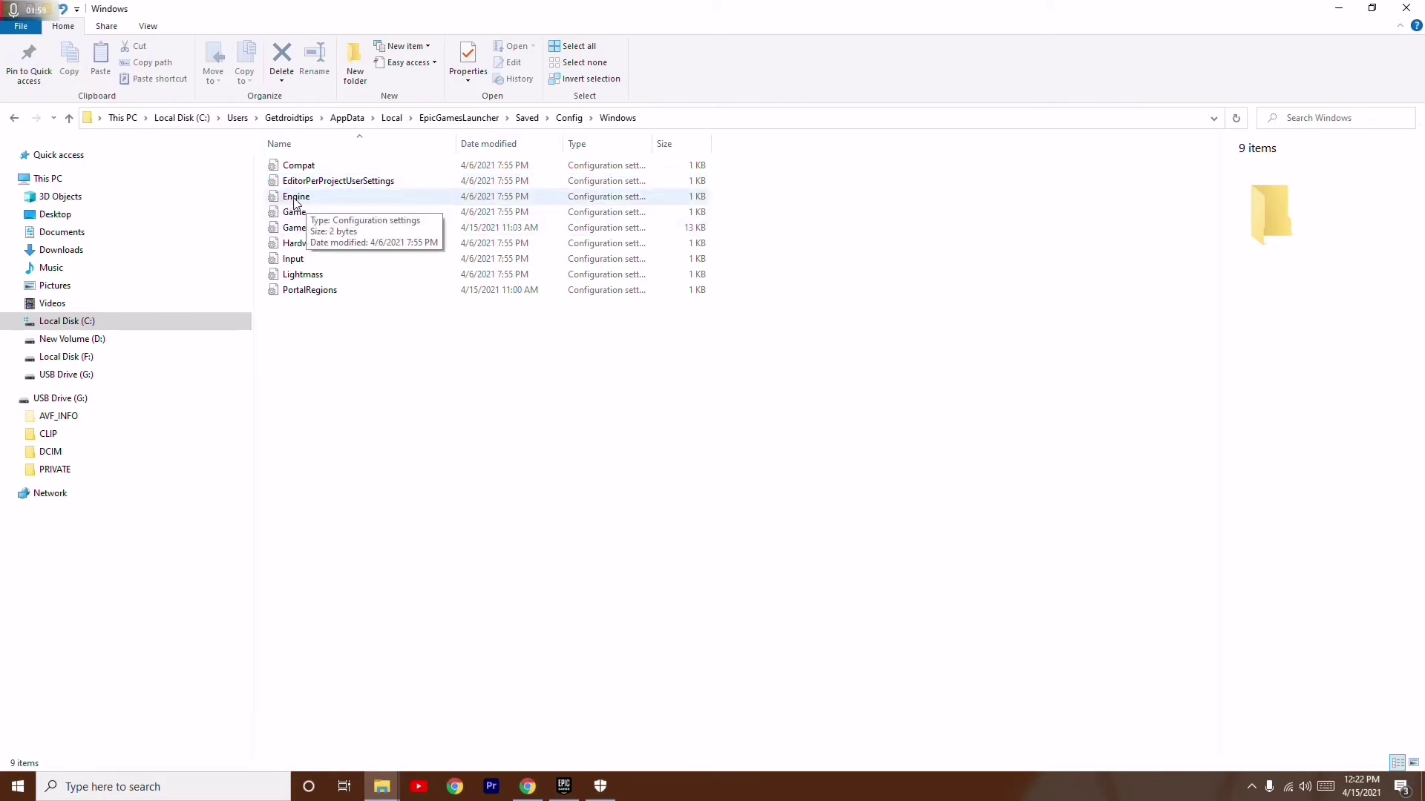
# In the Engine file's Properties, tick Read-only, then Apply and OK.
pyautogui.click(296, 198)
pyautogui.rightClick(296, 199)
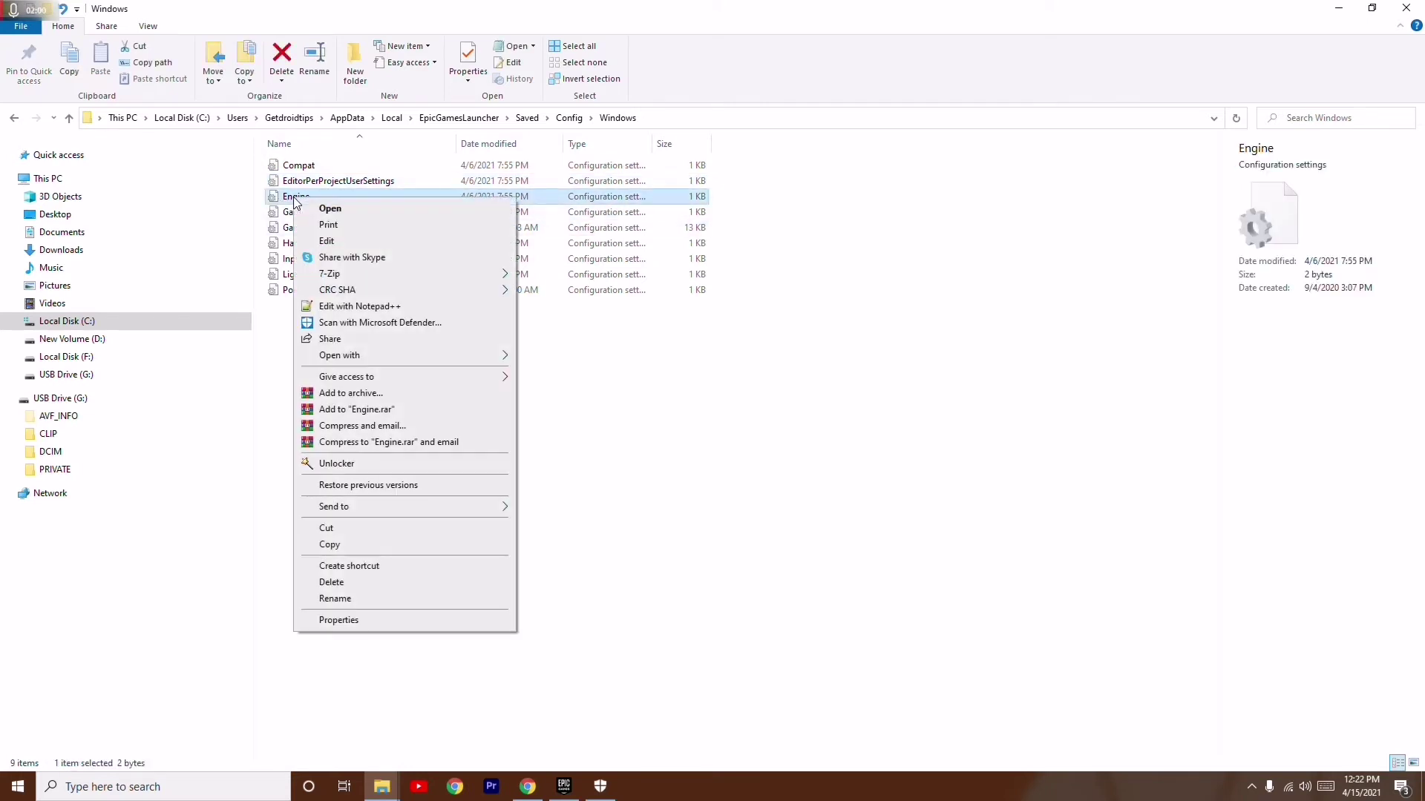
pyautogui.click(340, 621)
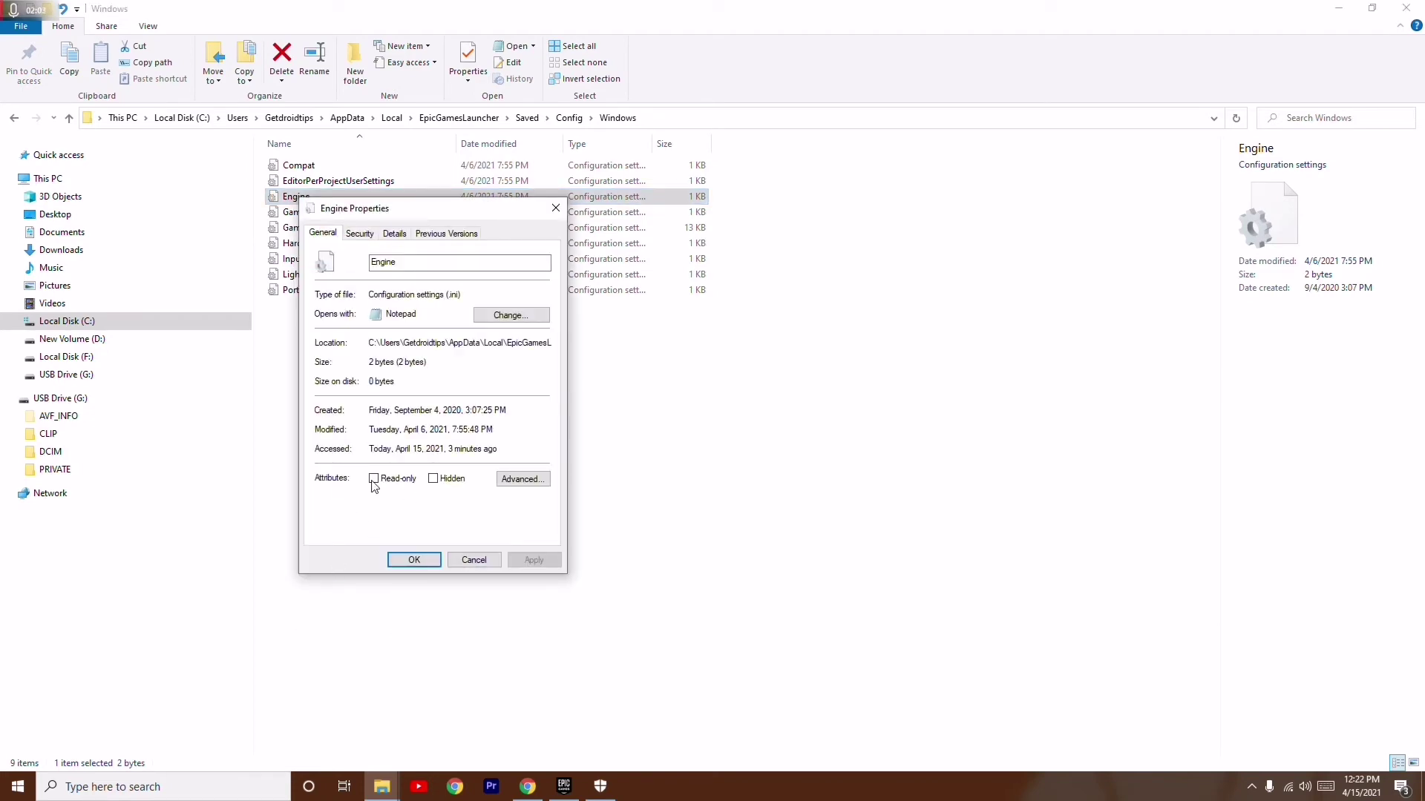
pyautogui.click(562, 788)
pyautogui.click(563, 788)
pyautogui.click(374, 480)
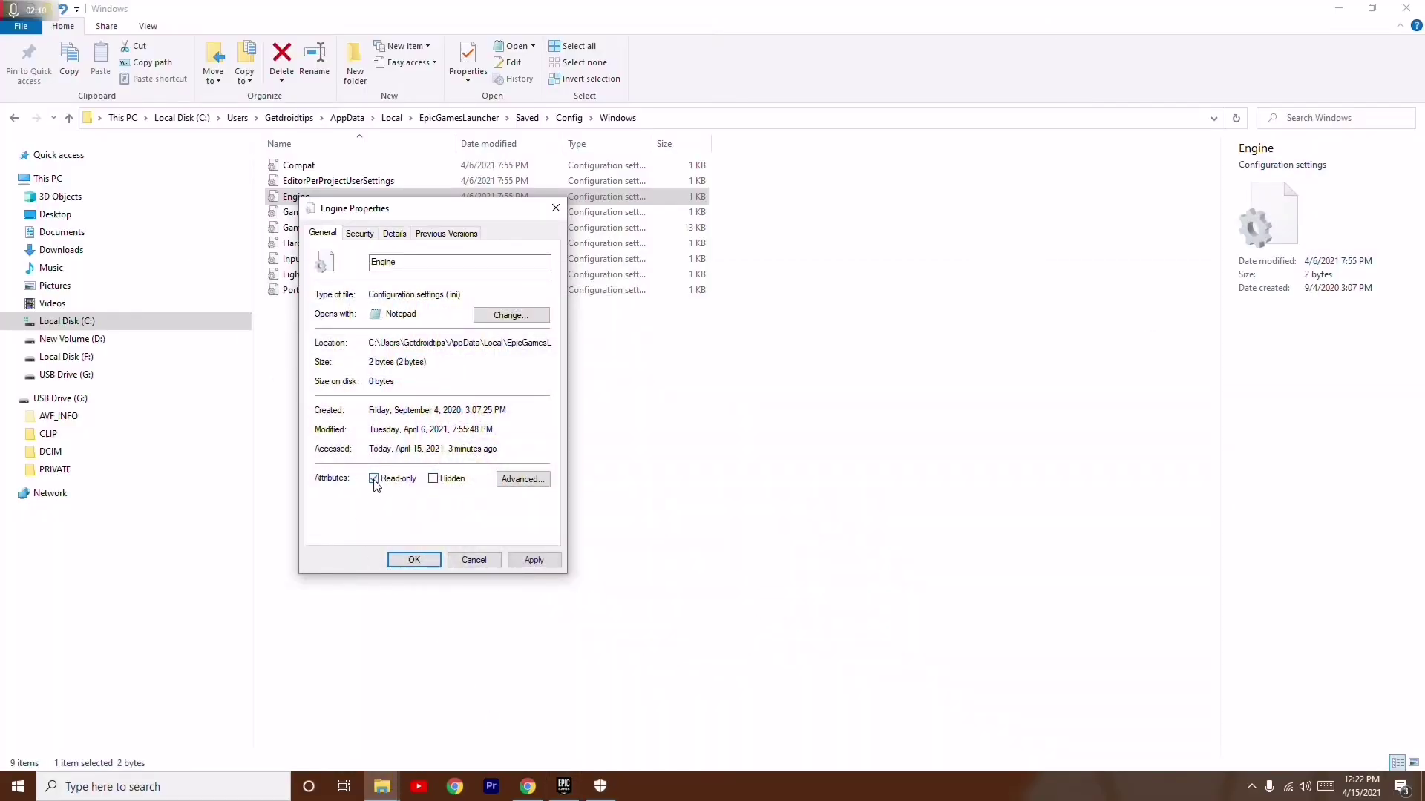
pyautogui.click(532, 562)
pyautogui.click(406, 560)
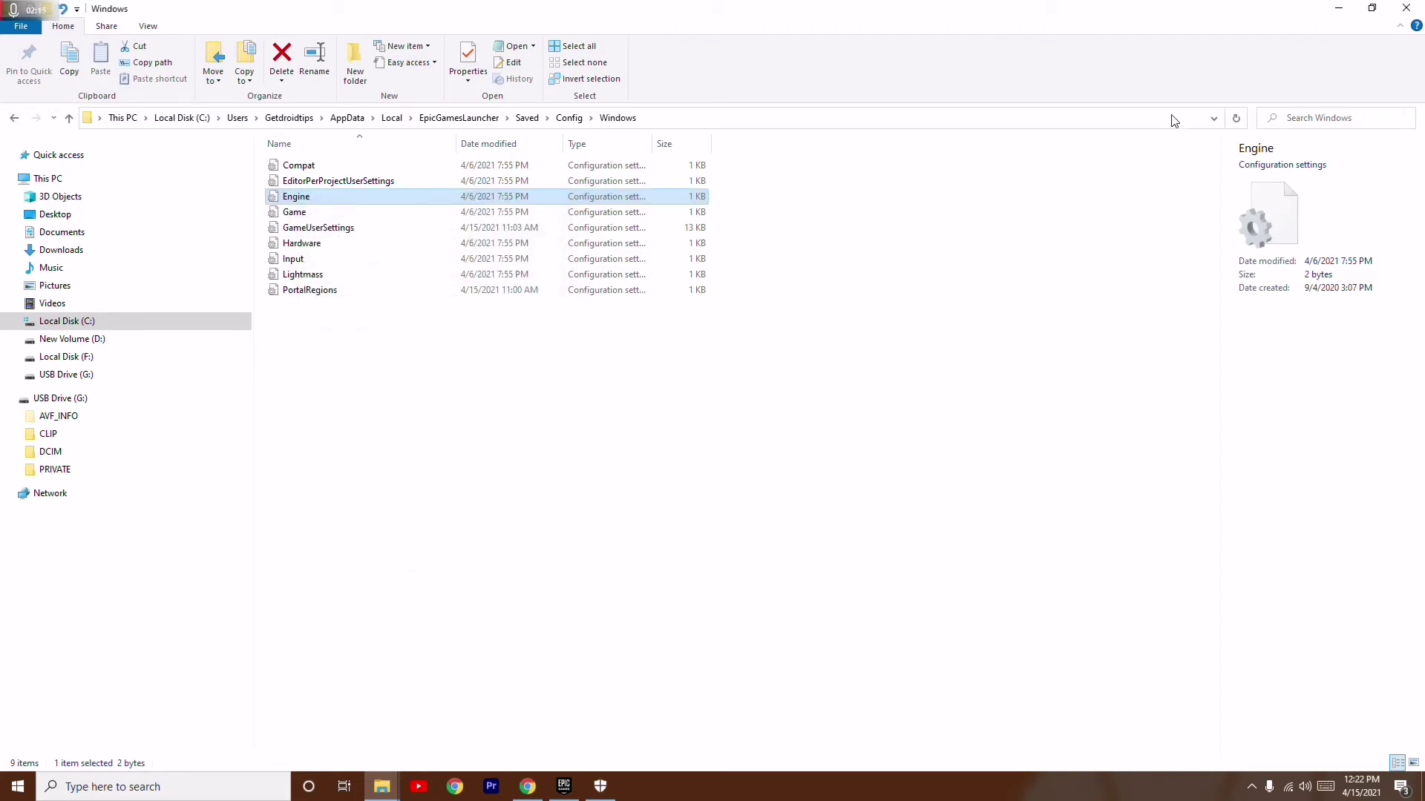
# Show the desktop with Win+D and refresh it.
pyautogui.press('super+d')
pyautogui.rightClick(665, 277)
pyautogui.click(694, 337)
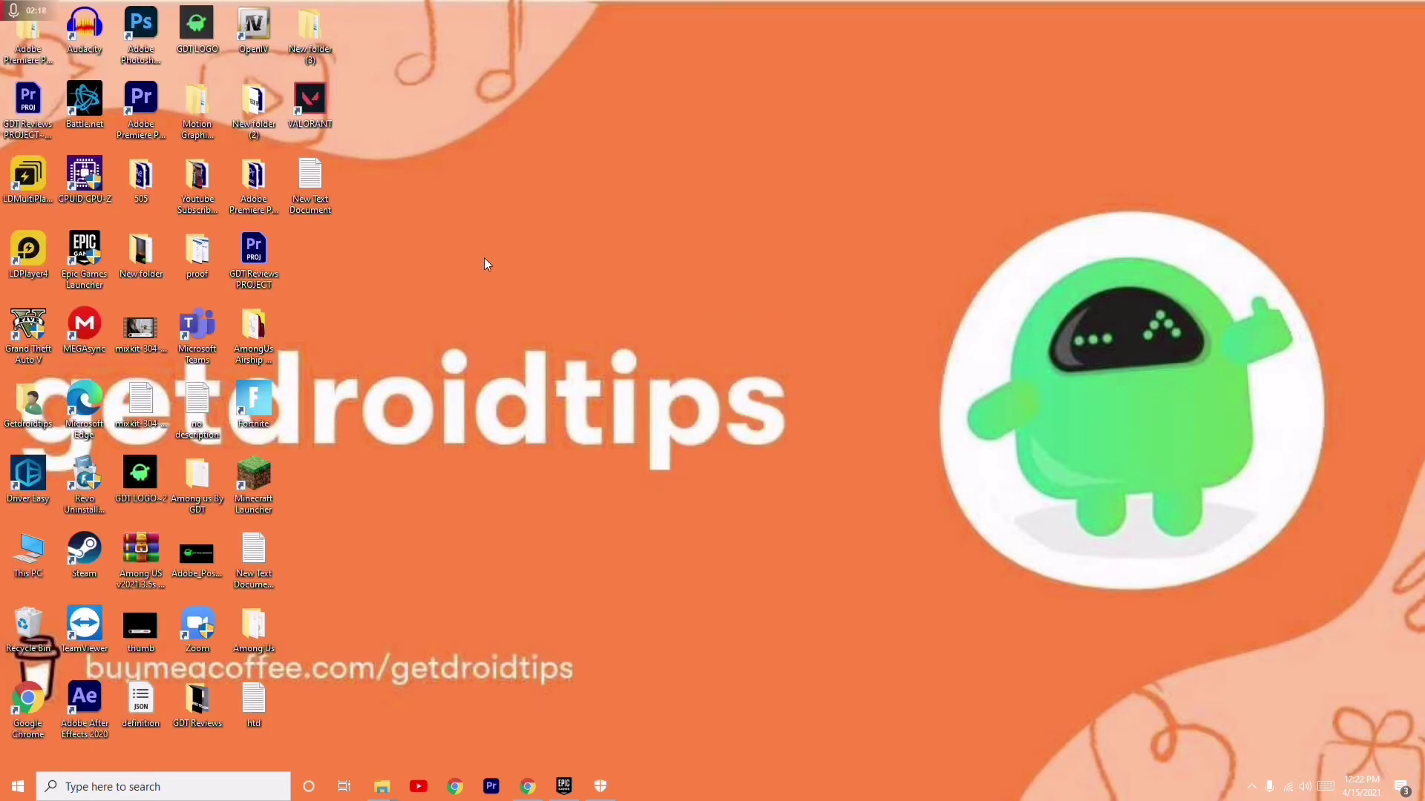
# Copy all the config settings text from the New Text Document file.
pyautogui.doubleClick(310, 193)
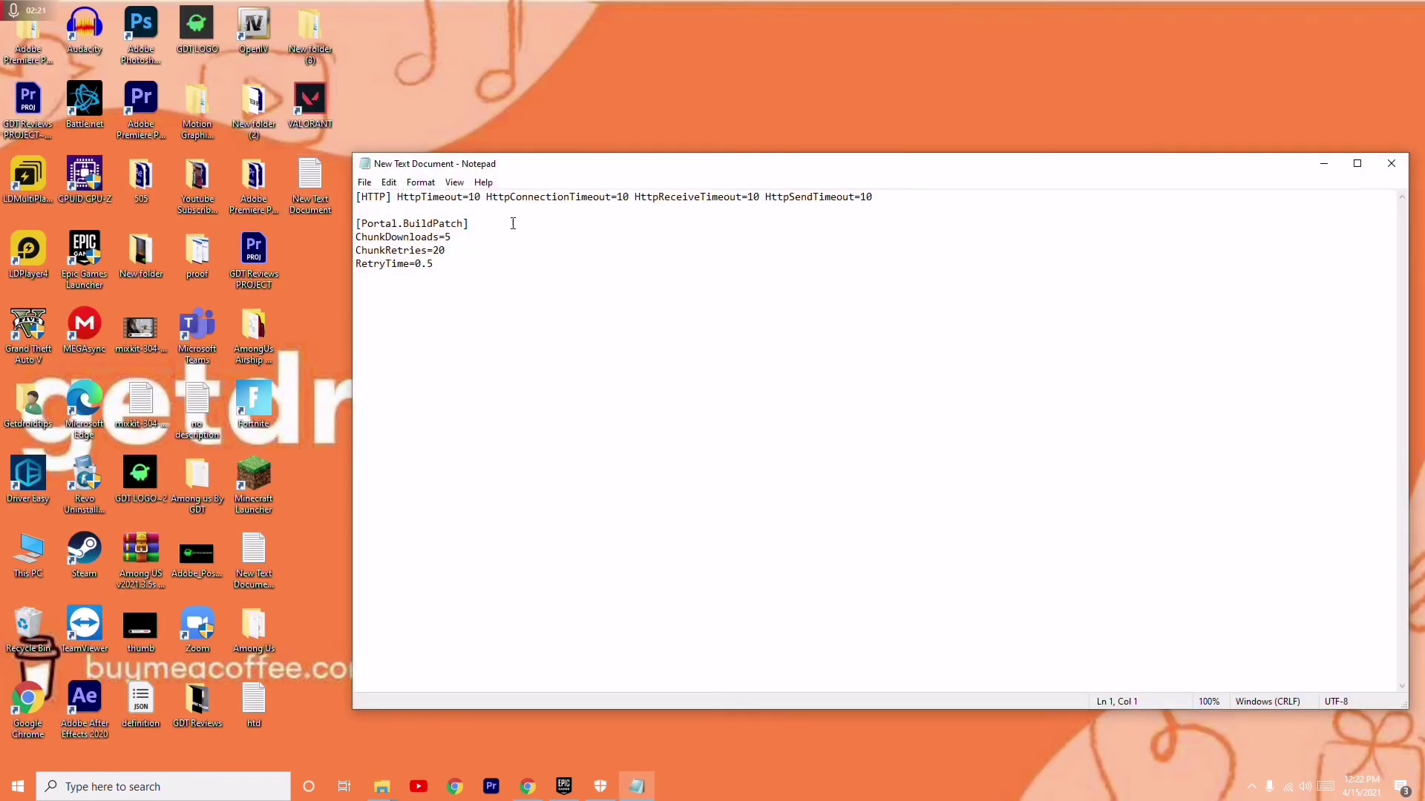
pyautogui.moveTo(433, 316); pyautogui.dragTo(358, 199)
pyautogui.rightClick(365, 196)
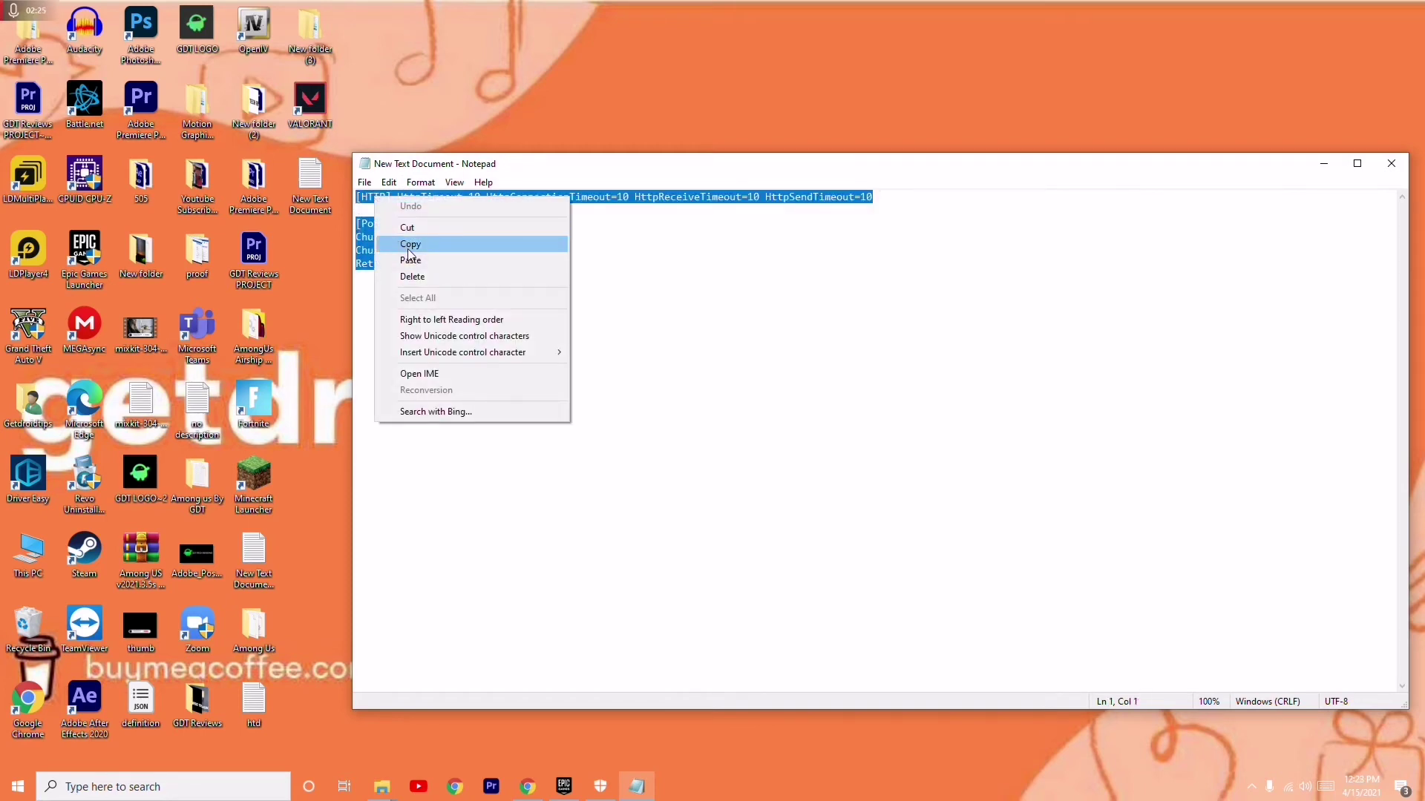
pyautogui.click(402, 245)
pyautogui.click(1318, 169)
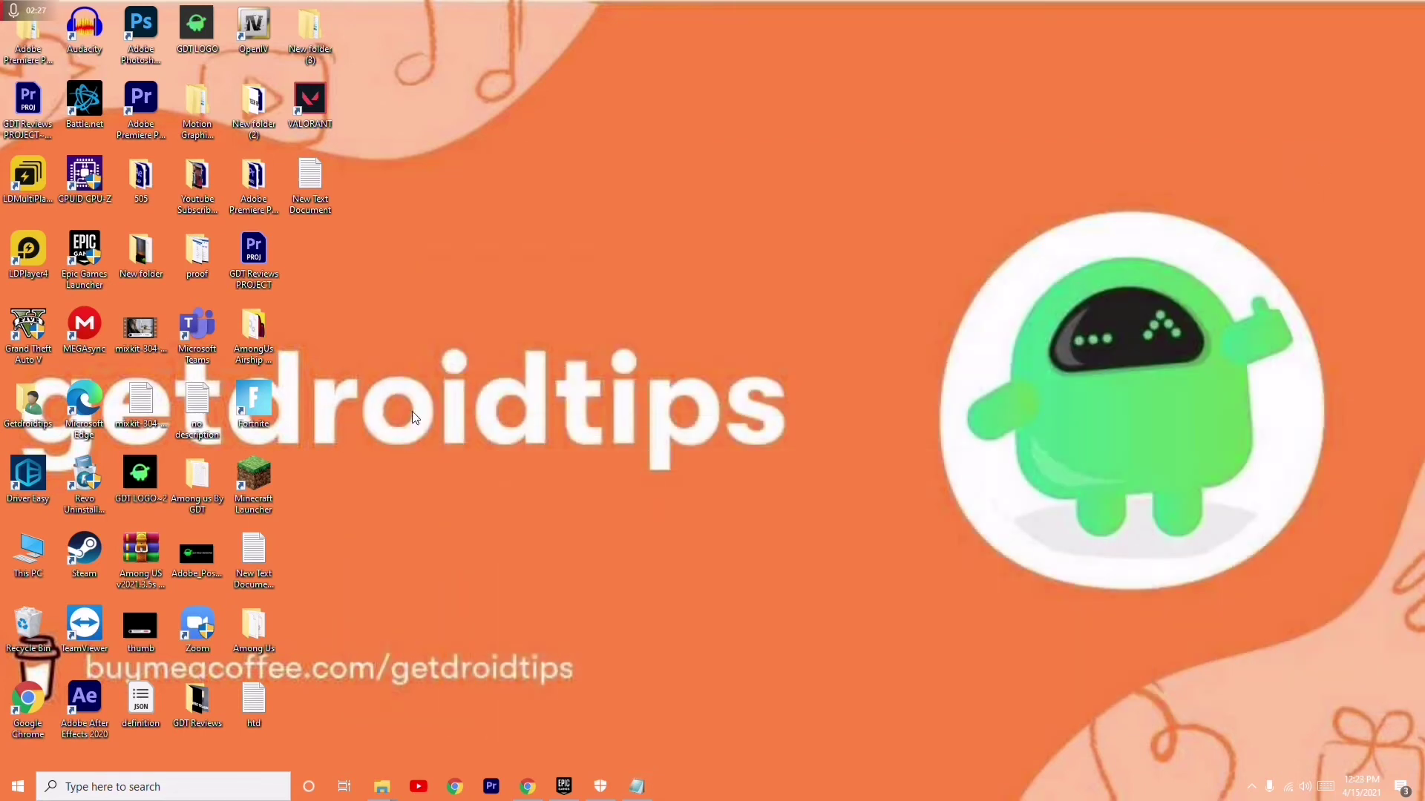
# Create a new text document on the desktop named ENGINE.
pyautogui.rightClick(422, 325)
pyautogui.moveTo(508, 464)
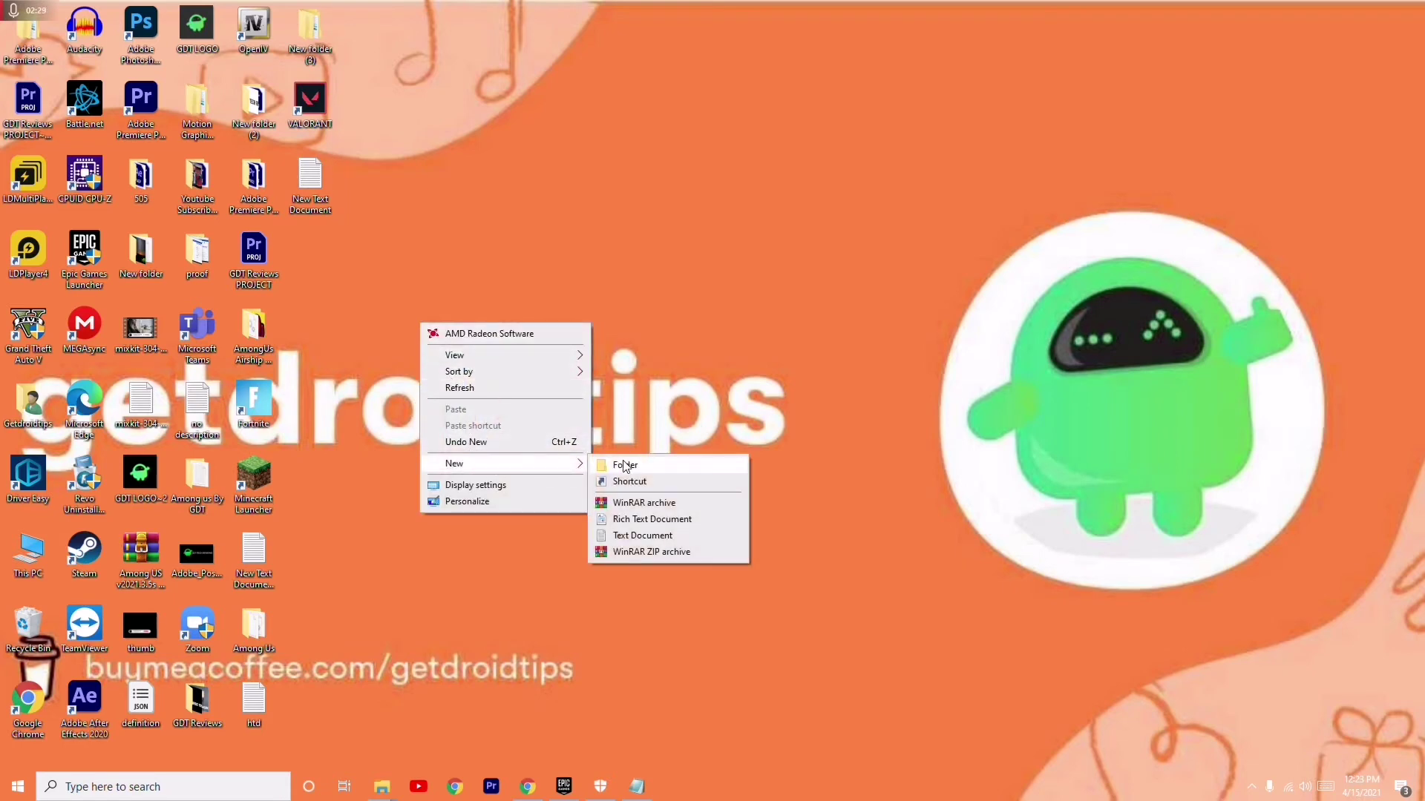
pyautogui.click(643, 536)
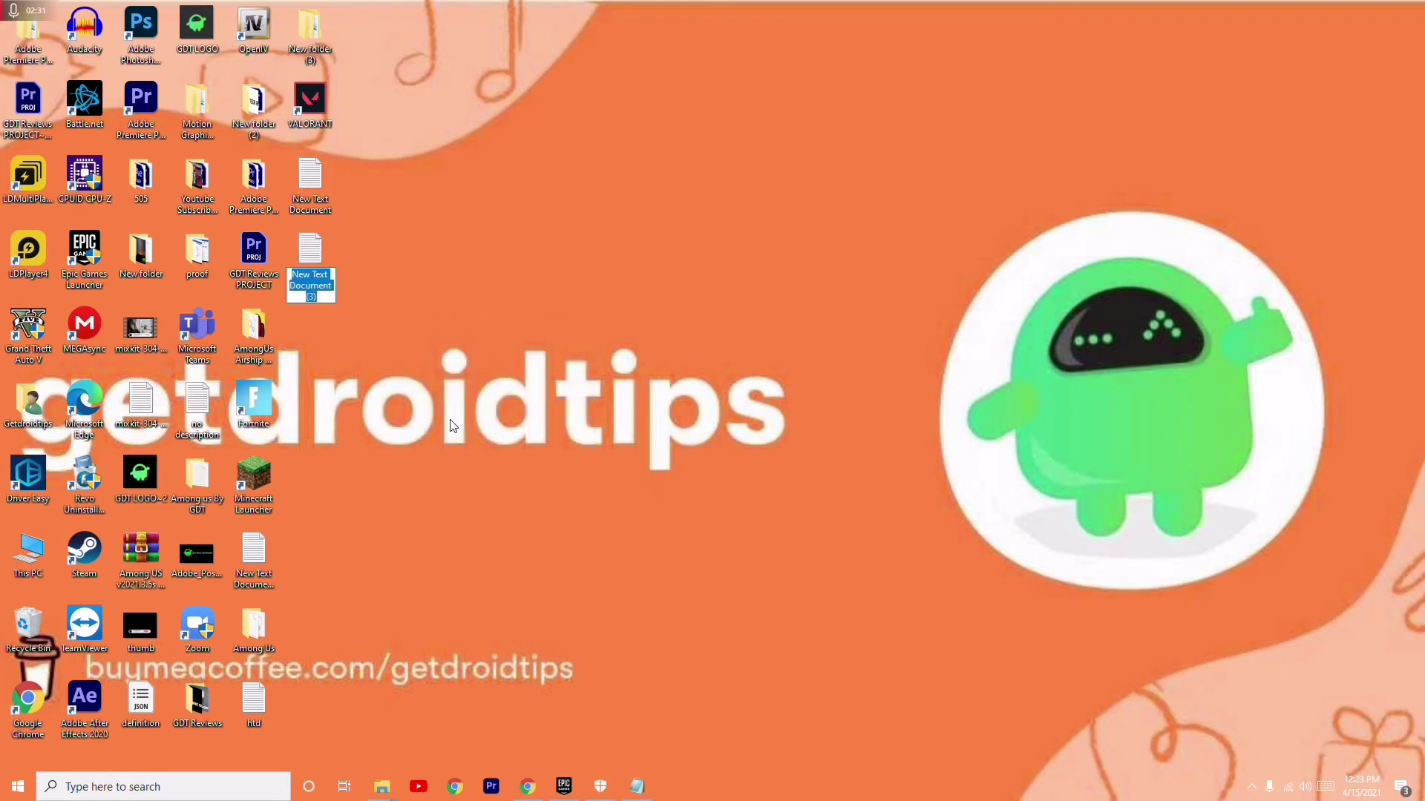
pyautogui.press('BackSpace')
pyautogui.write('ENGINE')
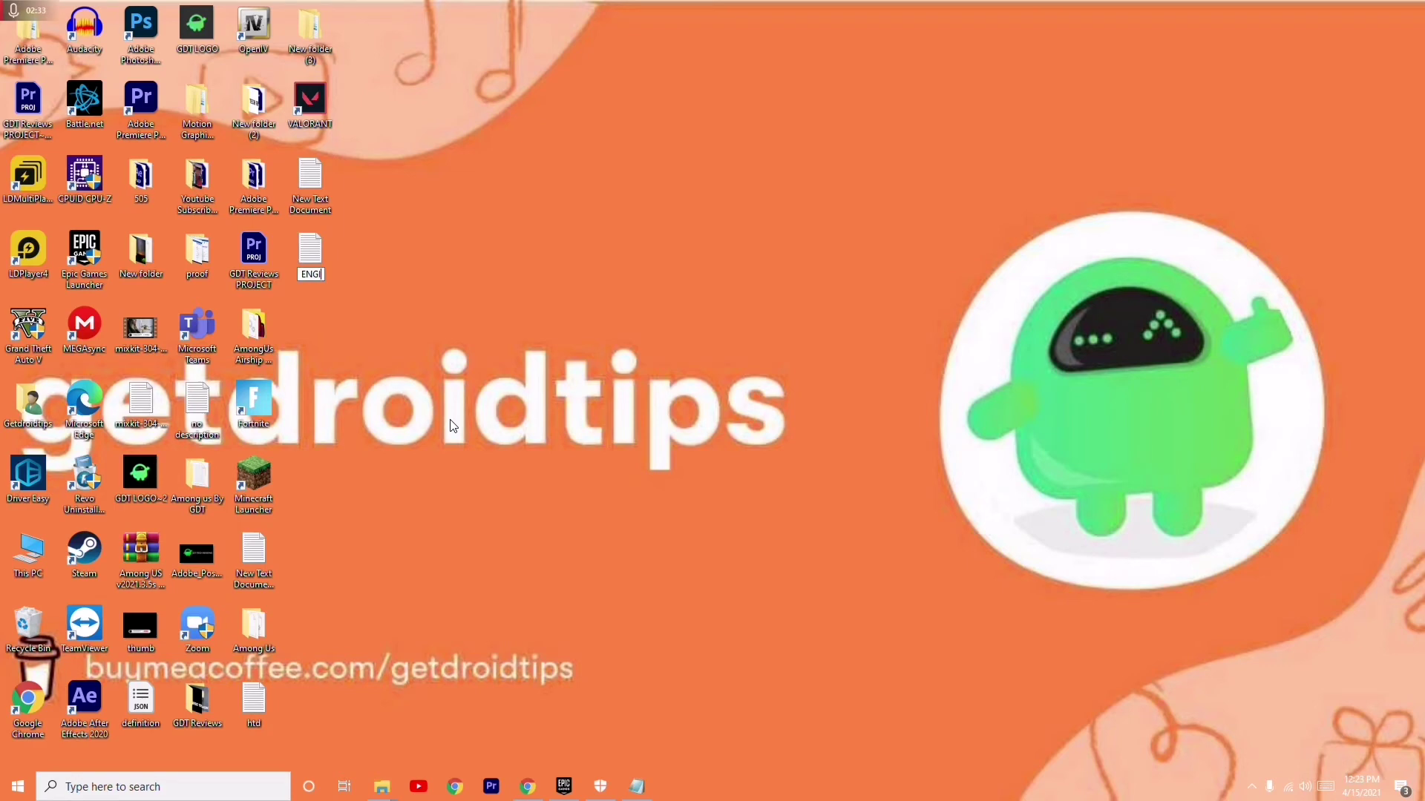
pyautogui.click(423, 367)
# Paste the copied settings into ENGINE, save it, and close Notepad.
pyautogui.doubleClick(319, 267)
pyautogui.rightClick(455, 273)
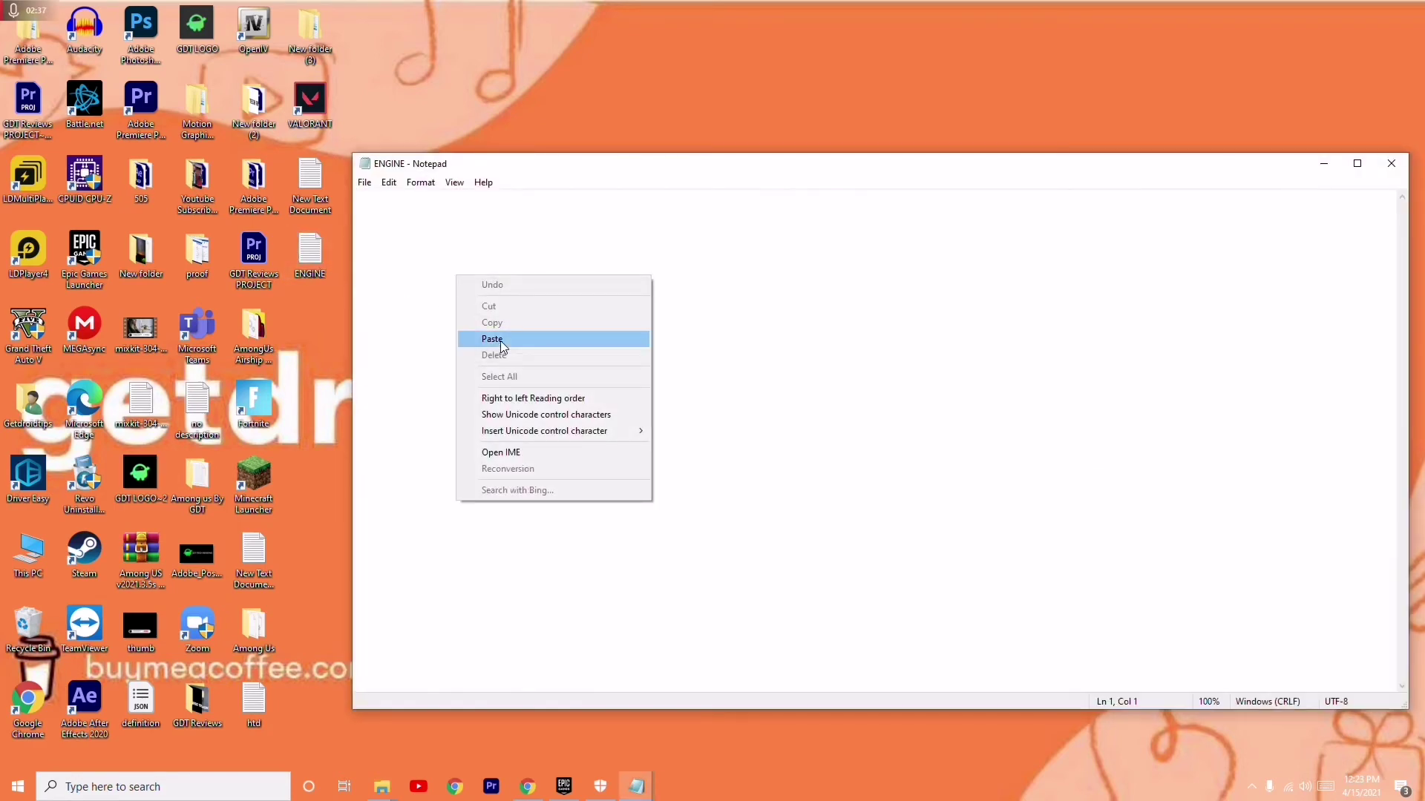
pyautogui.click(500, 341)
pyautogui.click(365, 183)
pyautogui.click(404, 247)
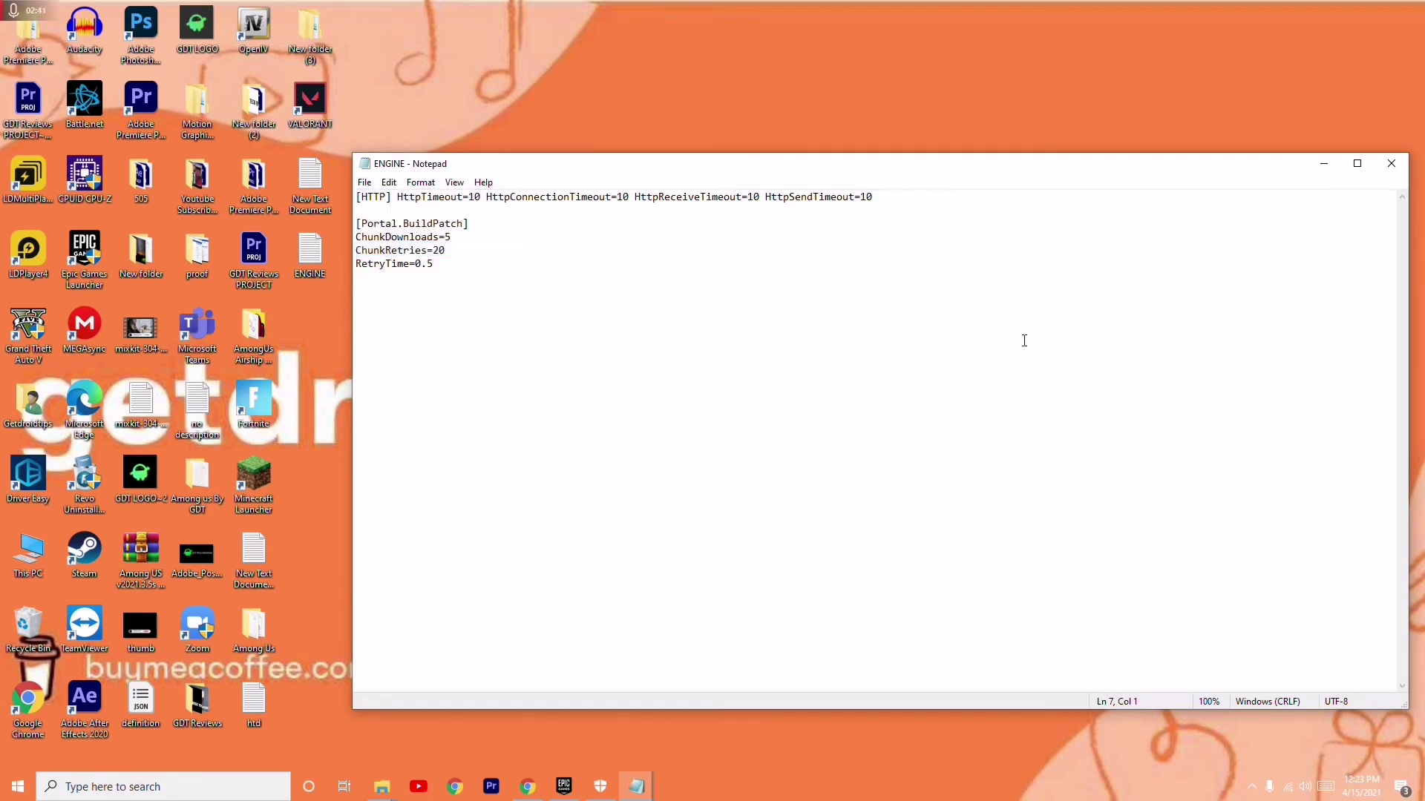
pyautogui.click(1391, 164)
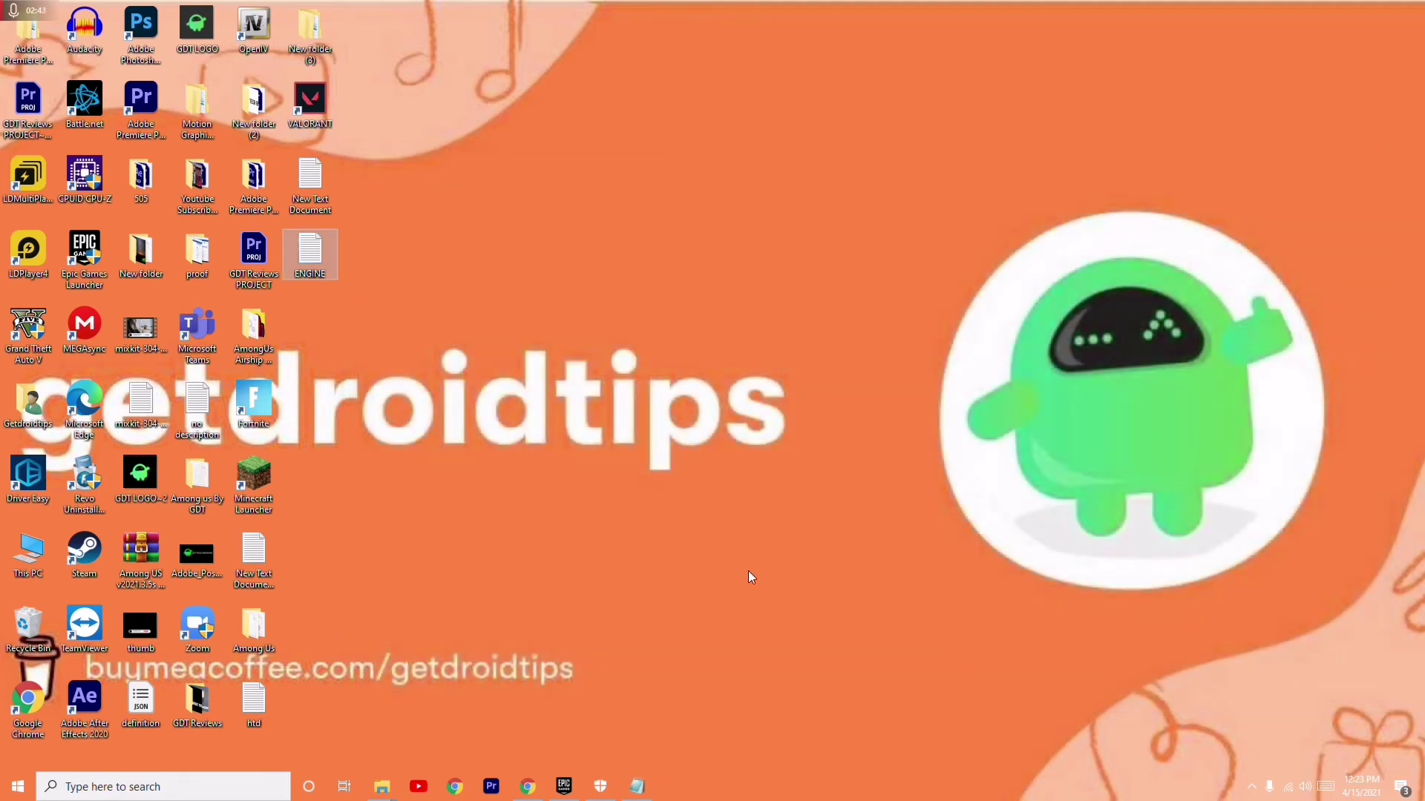
# Hide Notepad and reopen the launcher's Config\Windows folder from the taskbar.
pyautogui.click(602, 790)
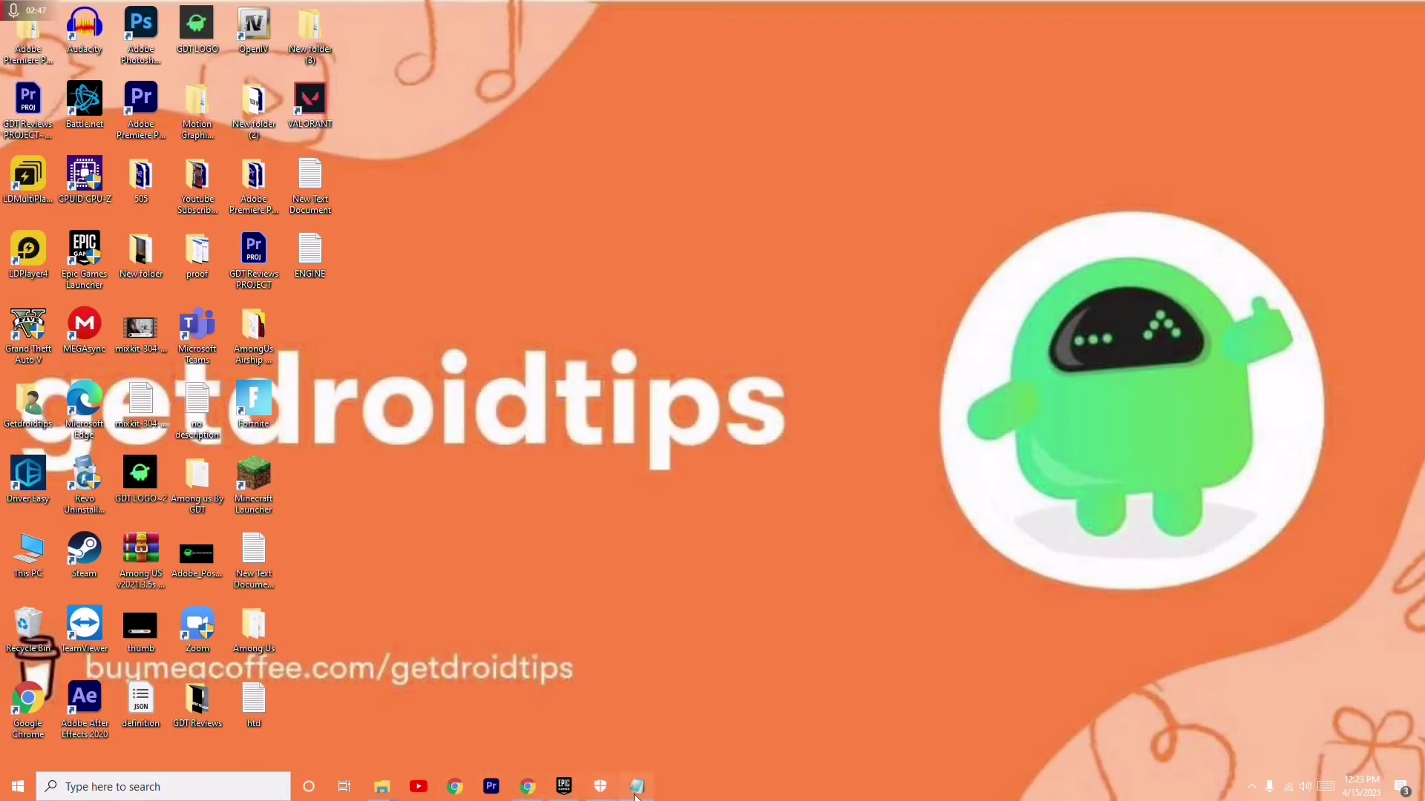
pyautogui.click(640, 796)
pyautogui.click(639, 790)
pyautogui.moveTo(379, 792)
pyautogui.click(454, 708)
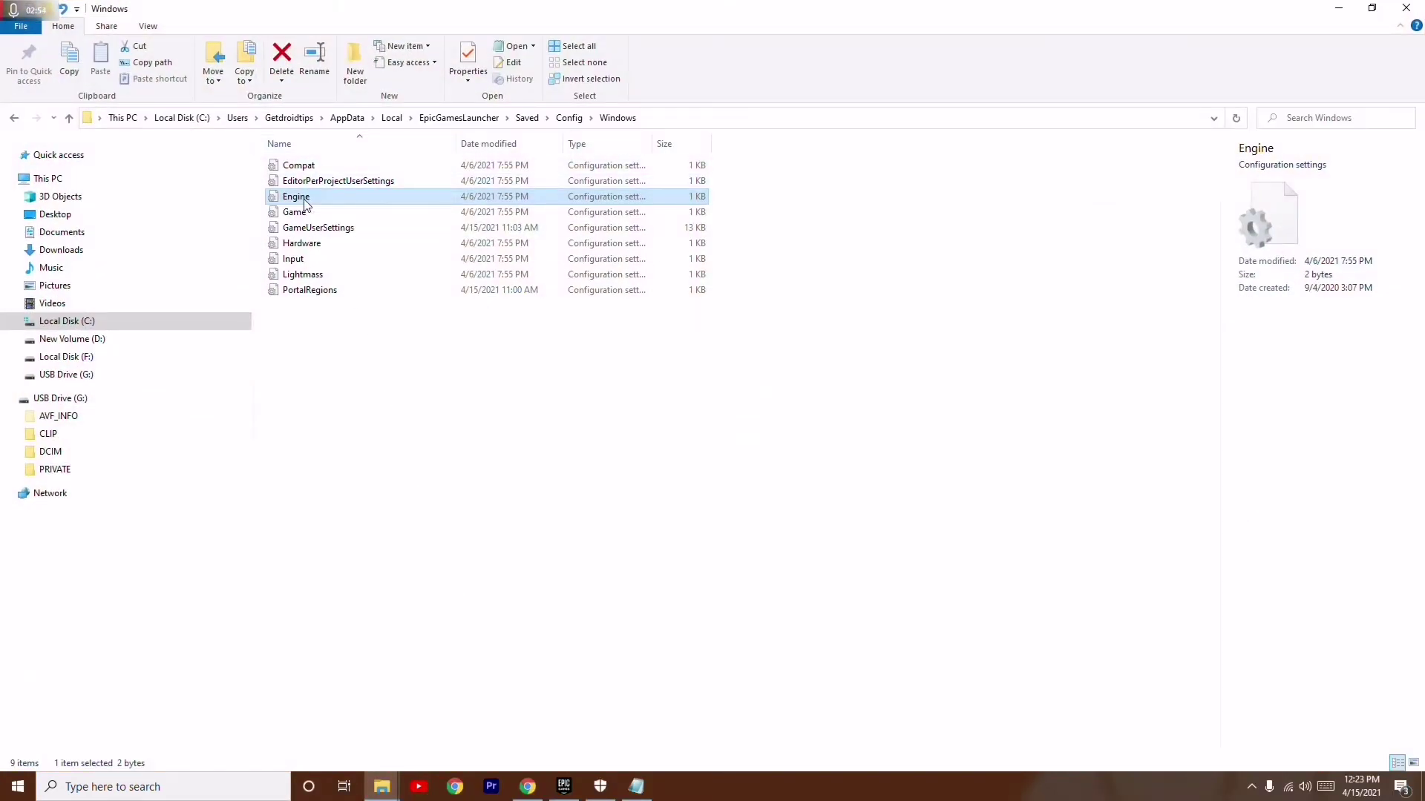
# Set the Engine file to Read-only in Properties, apply it, and minimize Explorer.
pyautogui.rightClick(304, 199)
pyautogui.click(349, 622)
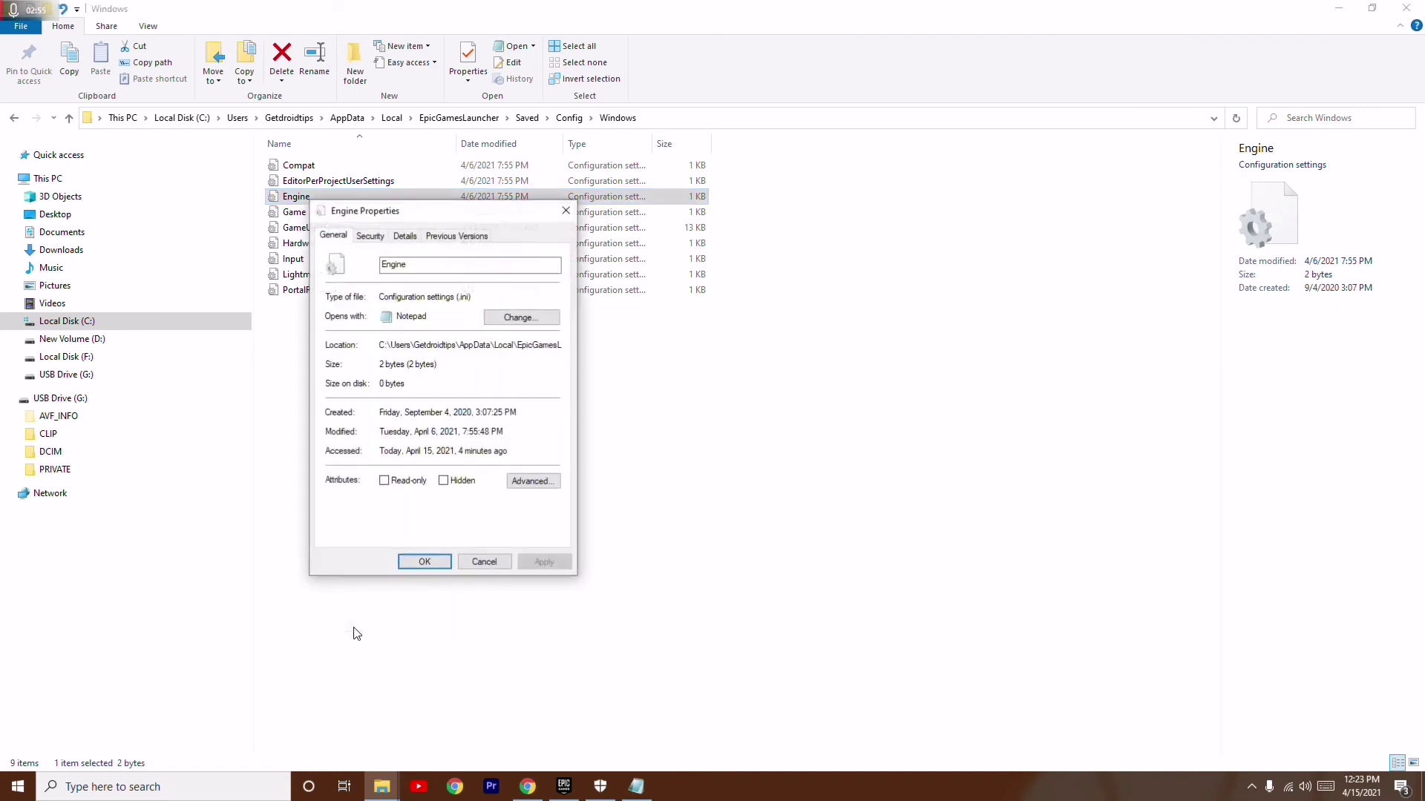
pyautogui.click(384, 481)
pyautogui.click(544, 563)
pyautogui.click(423, 564)
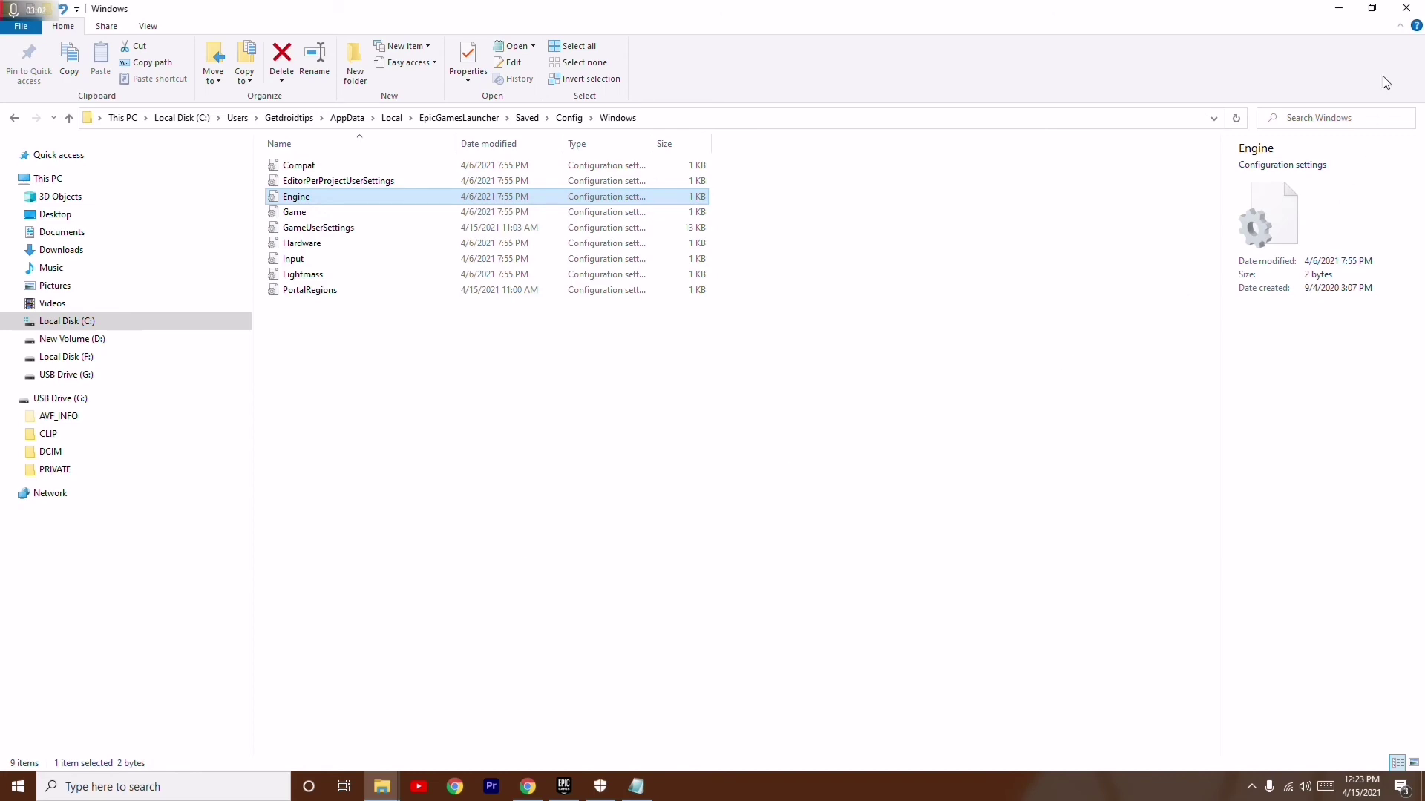
pyautogui.click(1340, 9)
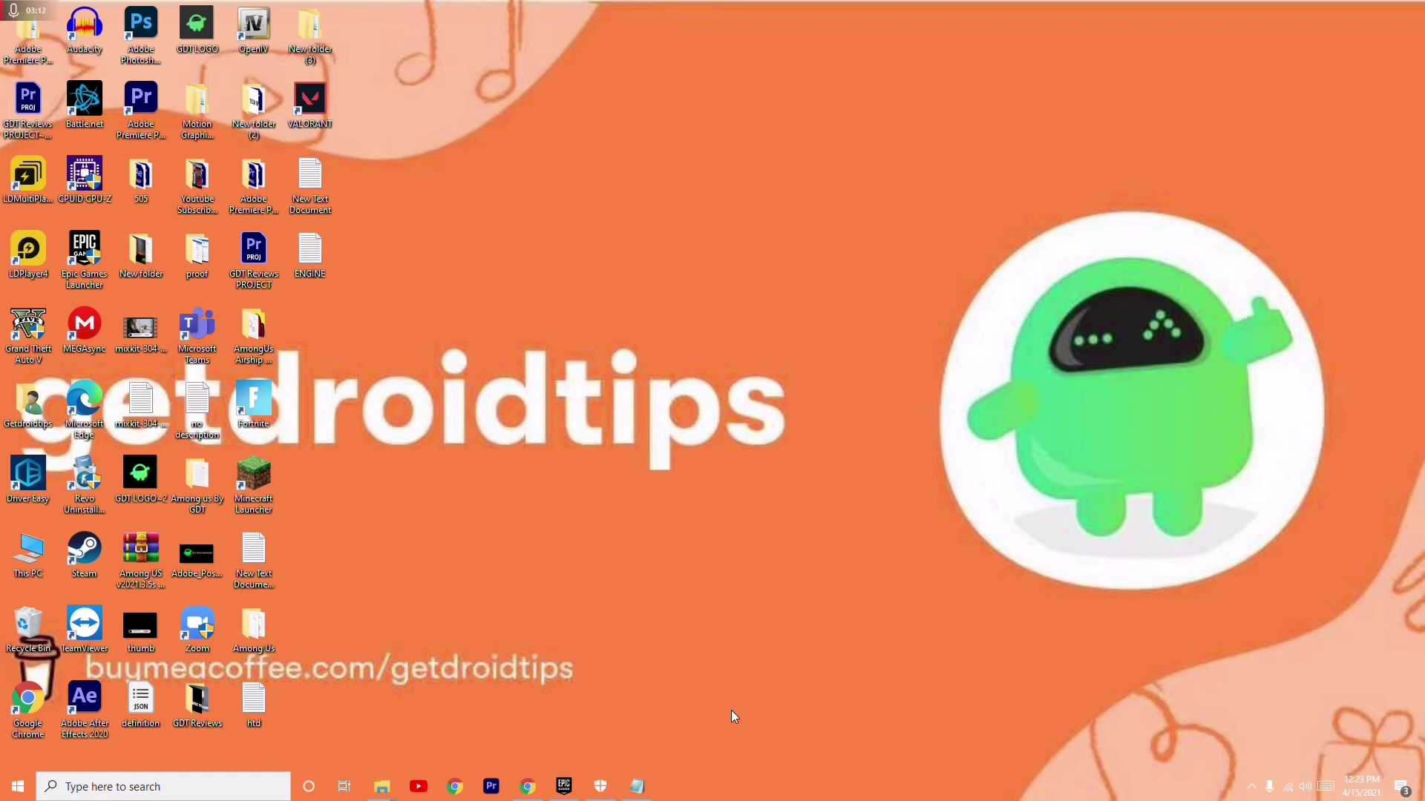
# Open Task Manager from the taskbar and end the Cortana process.
pyautogui.rightClick(709, 794)
pyautogui.click(775, 716)
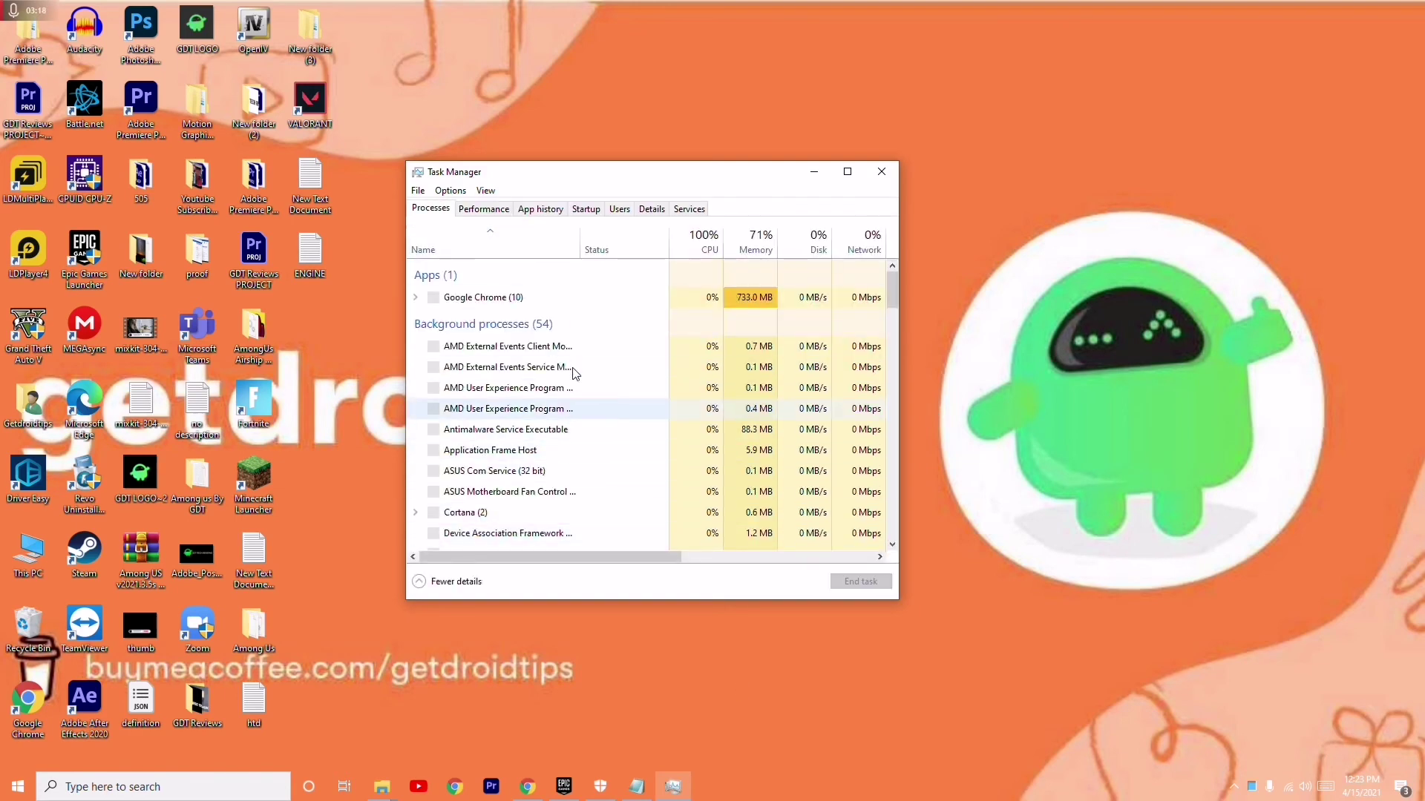
pyautogui.scroll(-3, 578, 338)
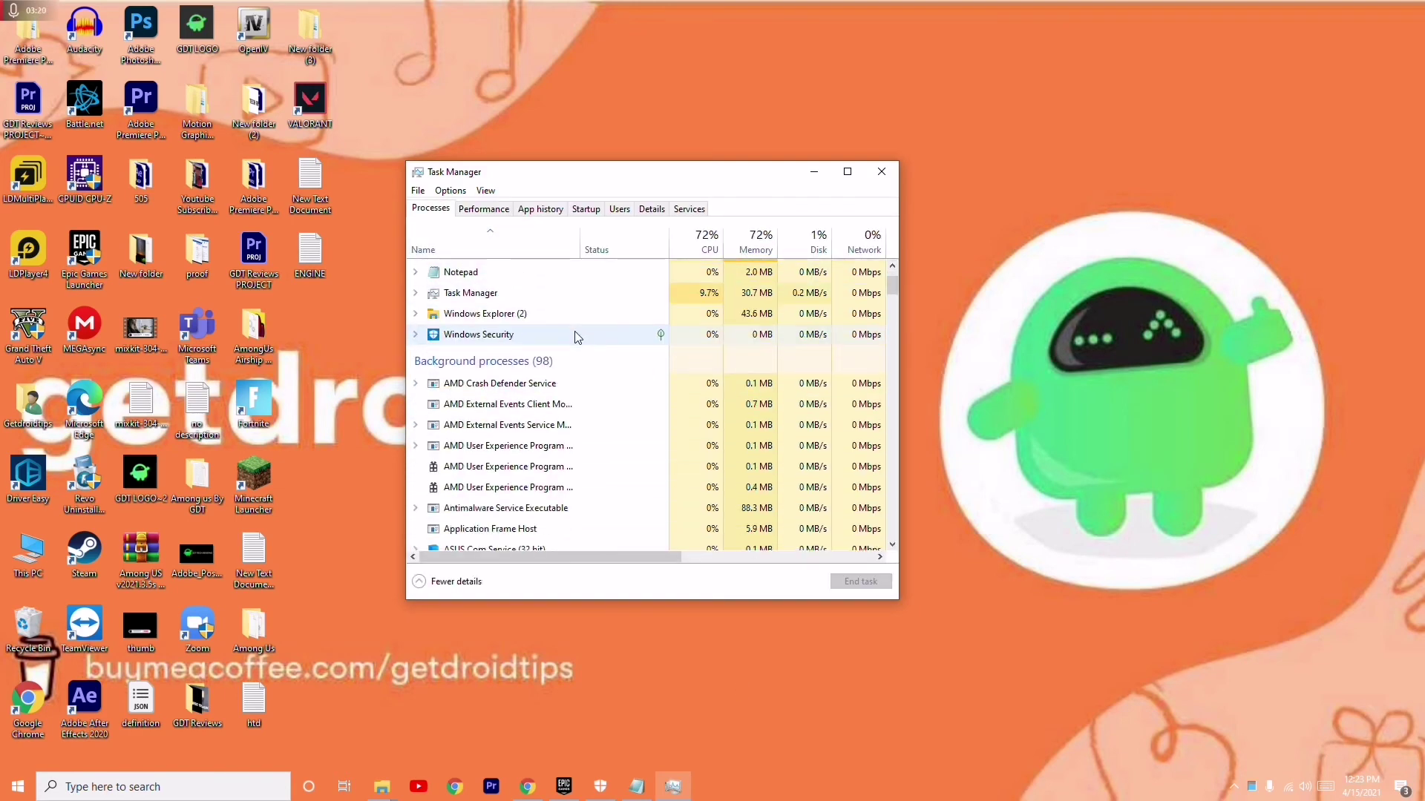
pyautogui.scroll(-10, 578, 338)
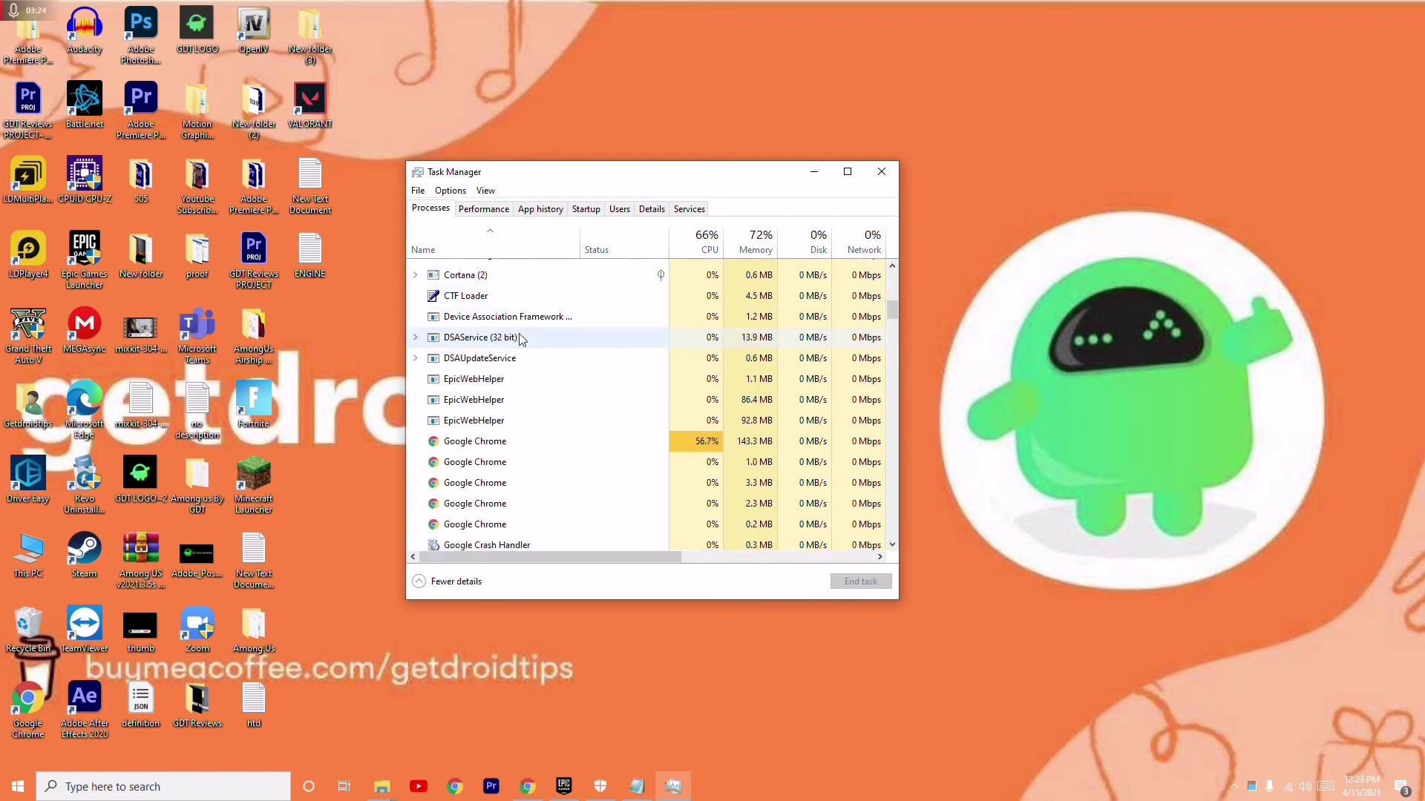
pyautogui.click(489, 280)
pyautogui.click(834, 582)
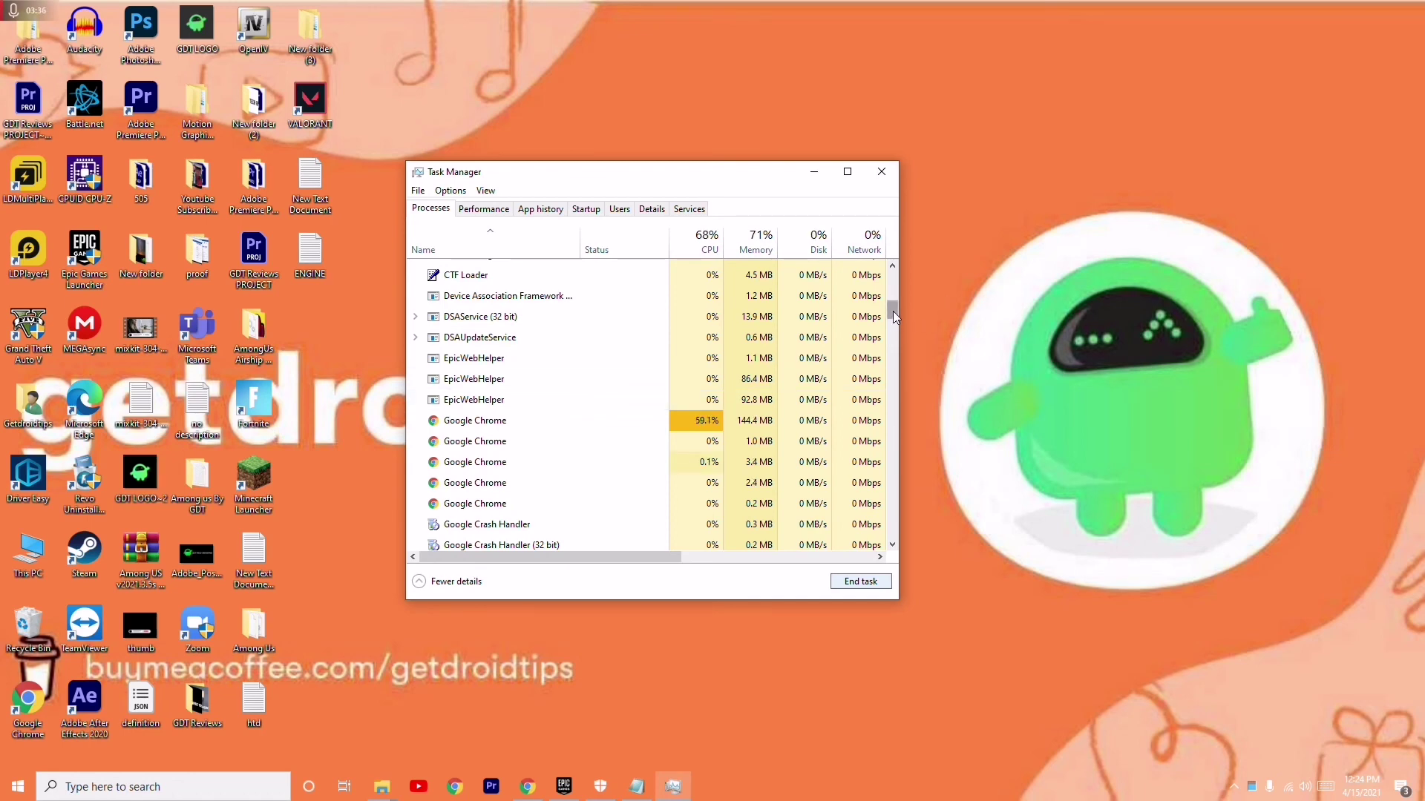
pyautogui.moveTo(892, 311); pyautogui.dragTo(889, 277)
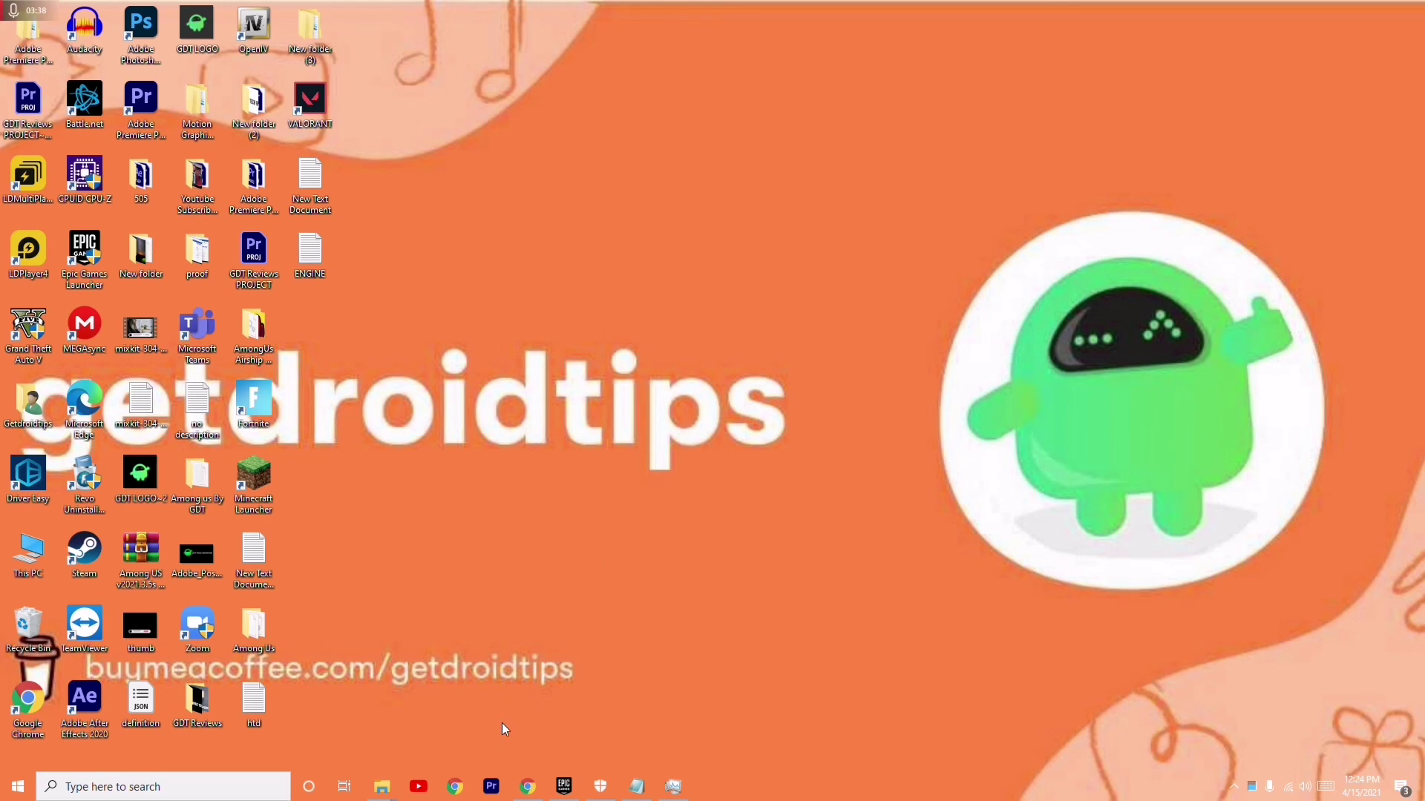
# Reopen Epic Games Launcher, start the Battlefront II install from Library, then open Unreal Engine.
pyautogui.click(564, 786)
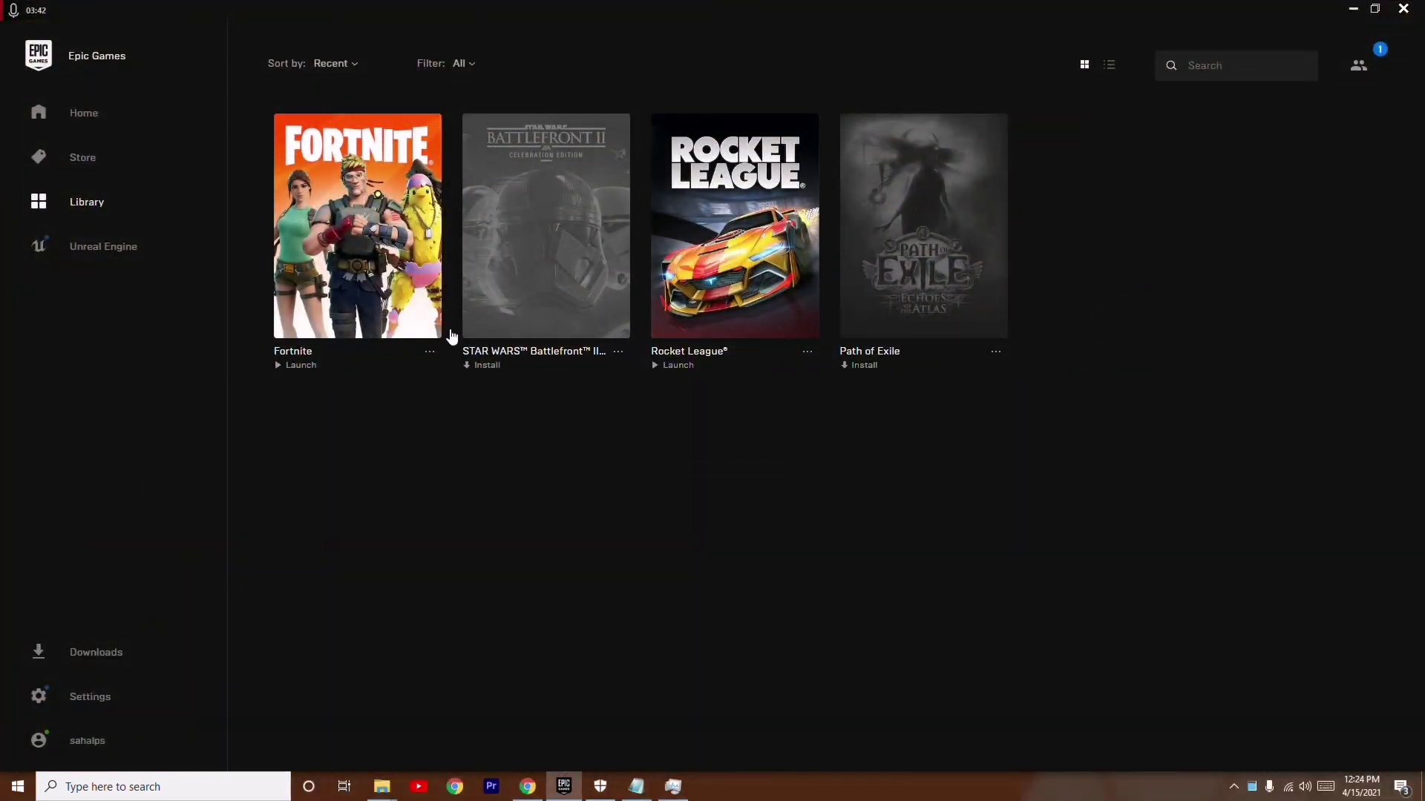
pyautogui.click(619, 353)
pyautogui.click(469, 366)
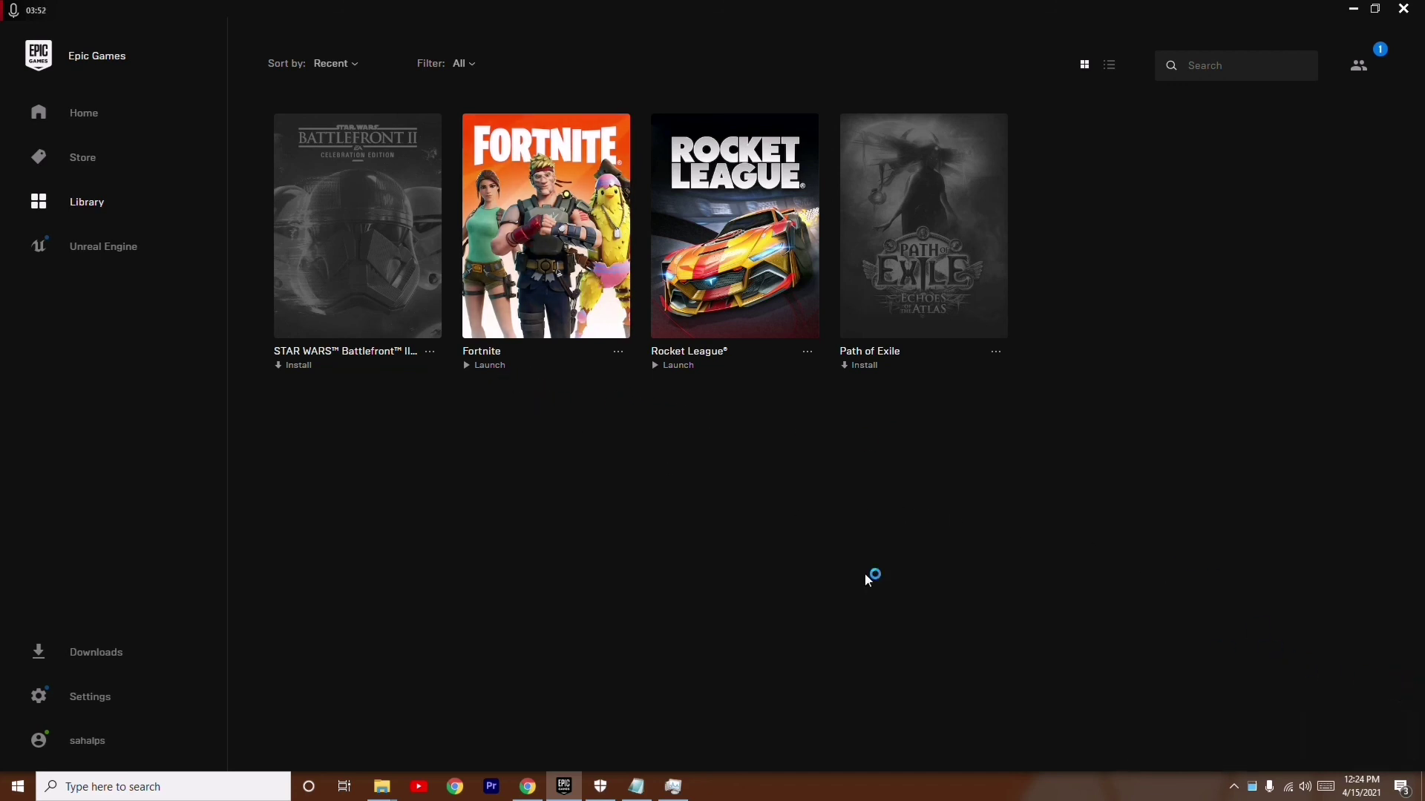
pyautogui.click(94, 248)
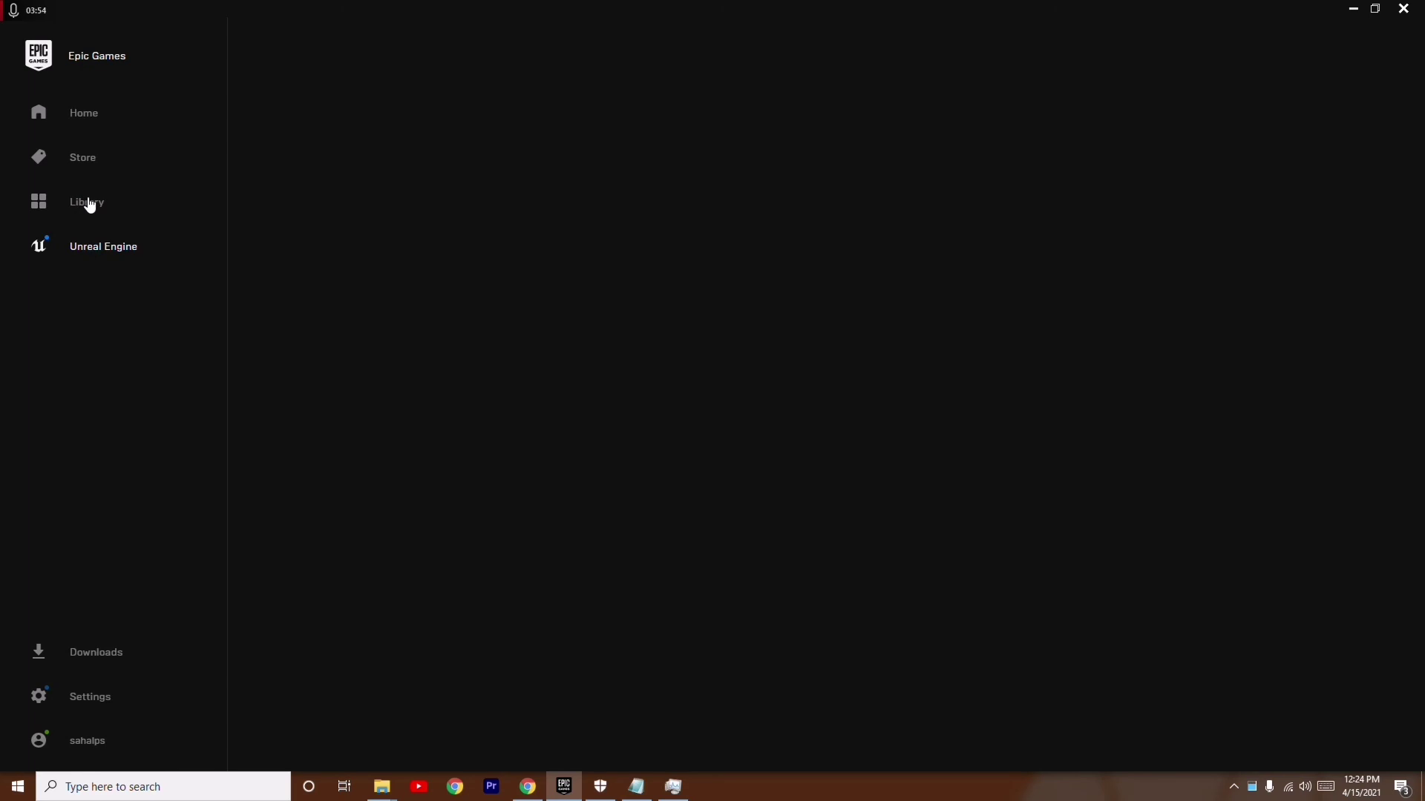